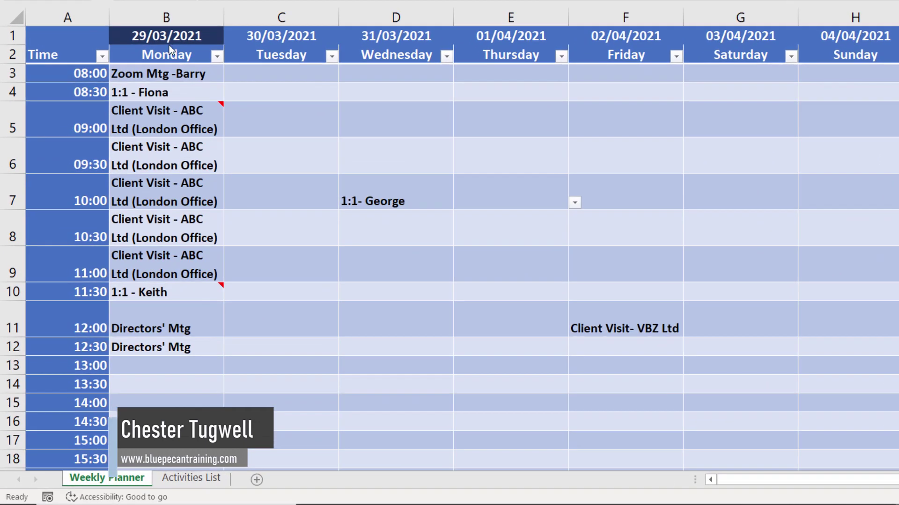
Change the planner's start date in B1 to 22/03/2021.
left_click(129, 141)
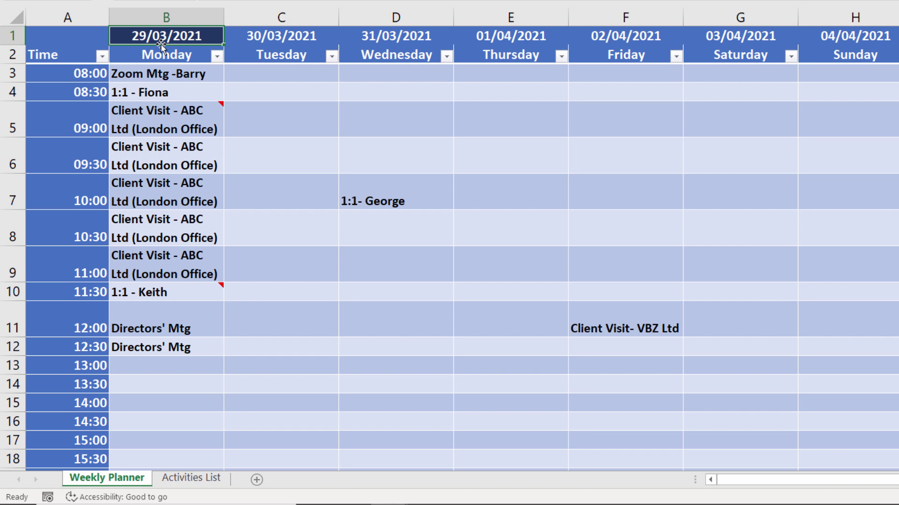
type("22")
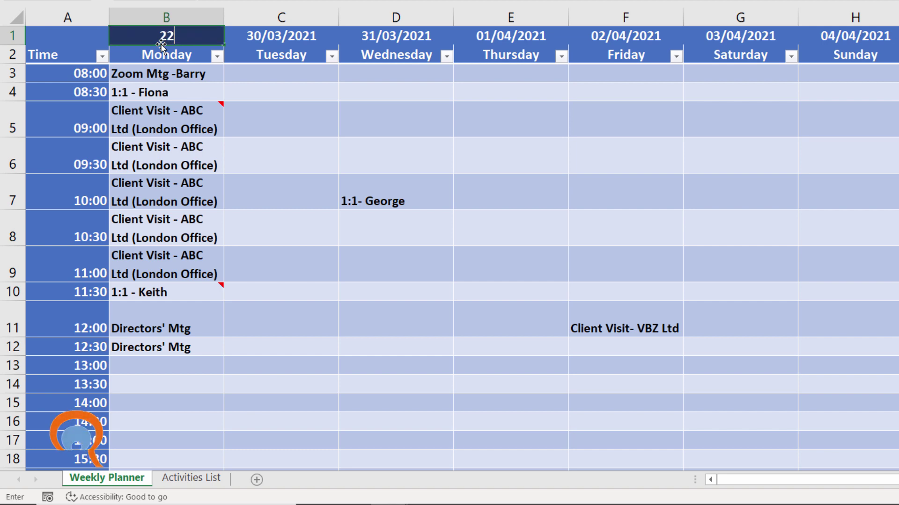
type("/03")
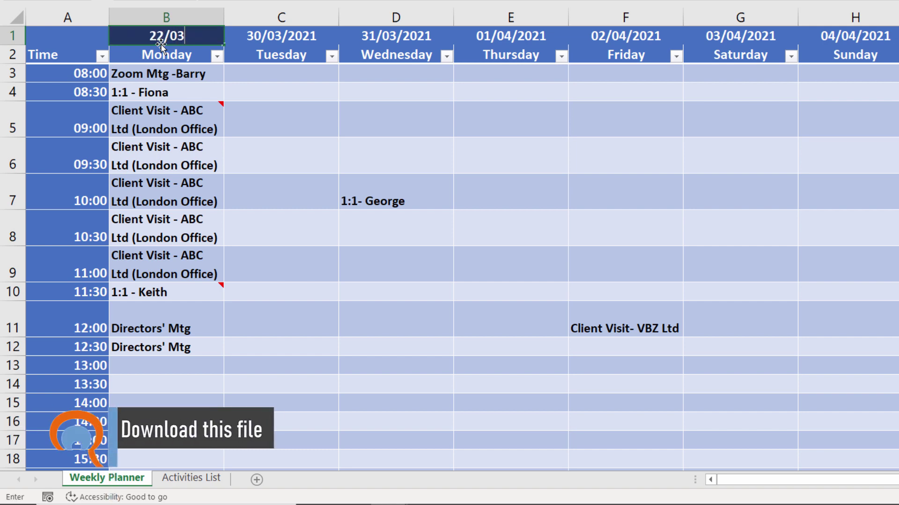
type("/202")
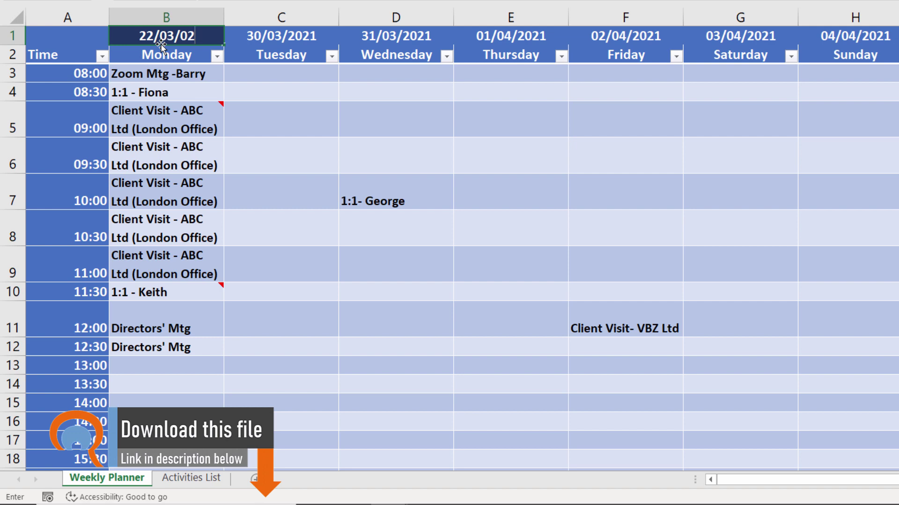
type("1")
key("Return")
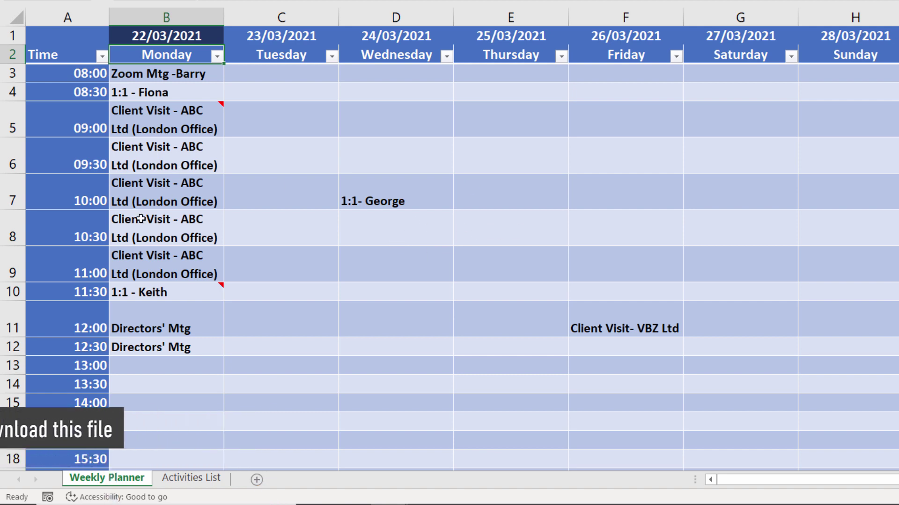
Fill Thursday 10:30 (E8) with '1:1 - James', picking 1:1 from the activity list.
left_click(512, 228)
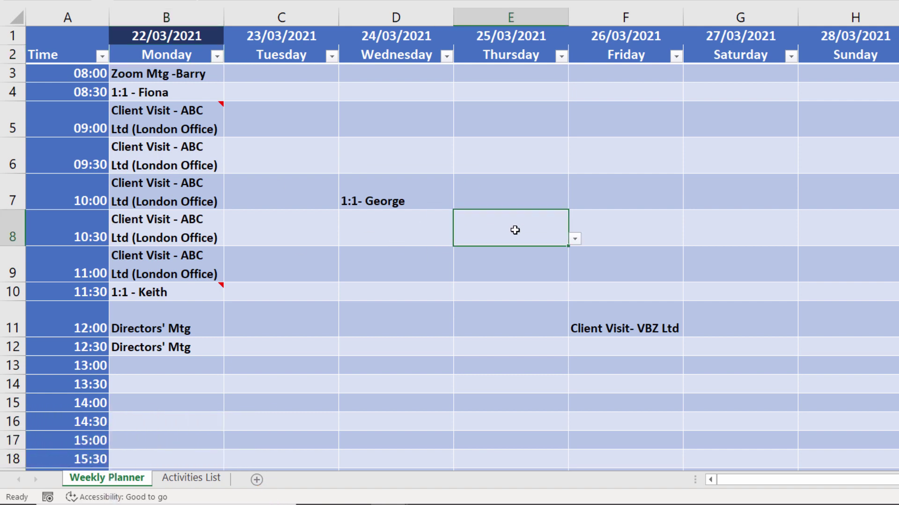
left_click(575, 242)
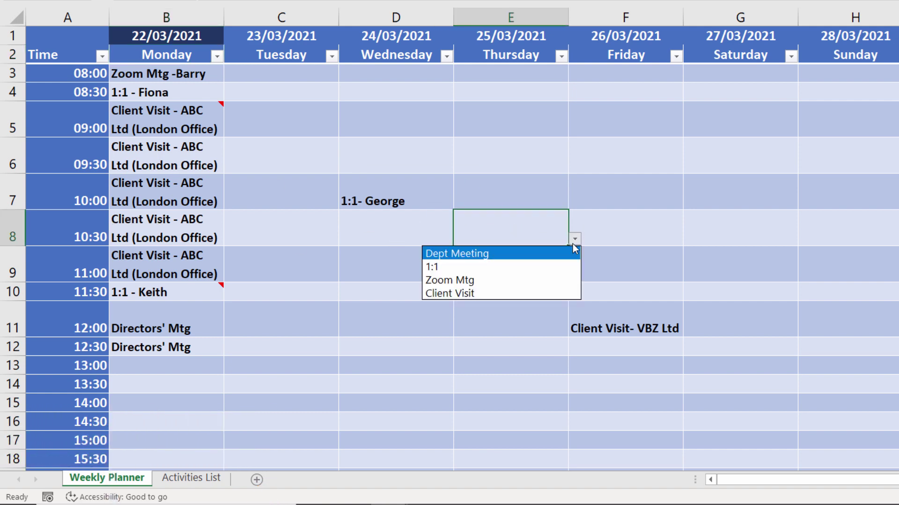
left_click(439, 266)
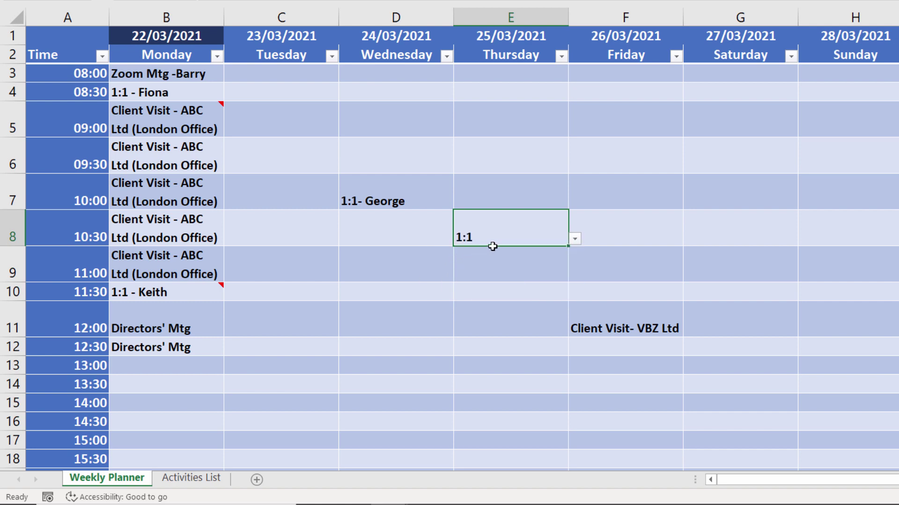
key("F2")
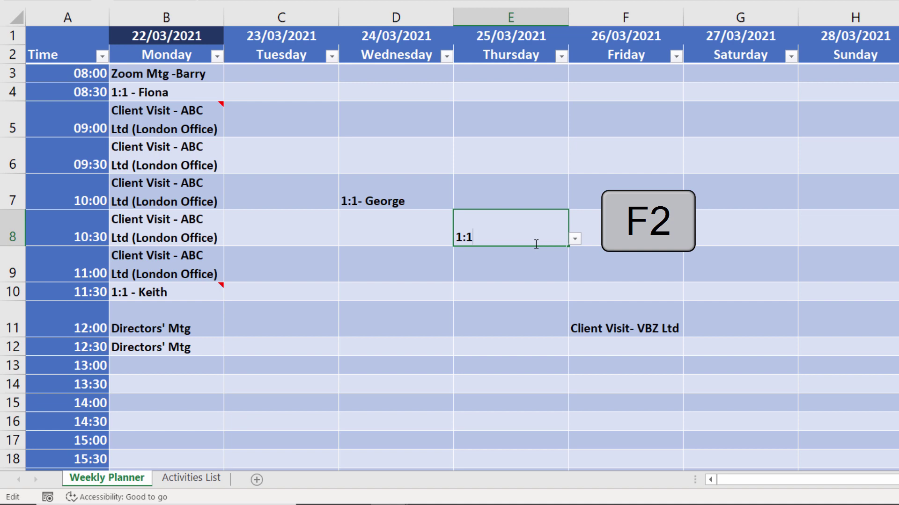
type("- James")
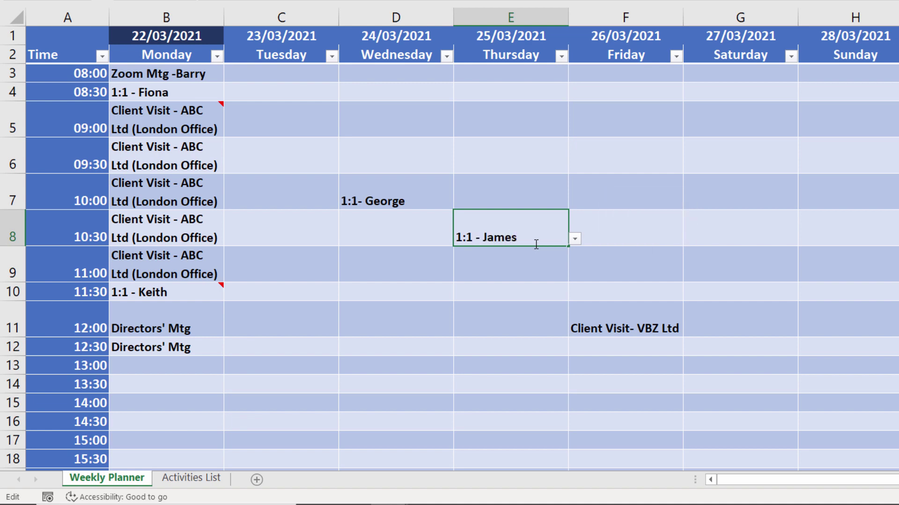
key("Return")
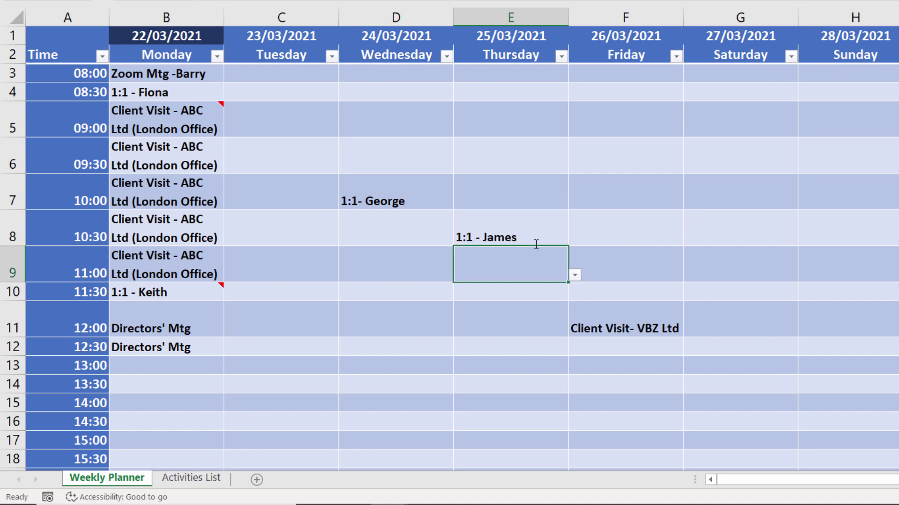
left_click(514, 235)
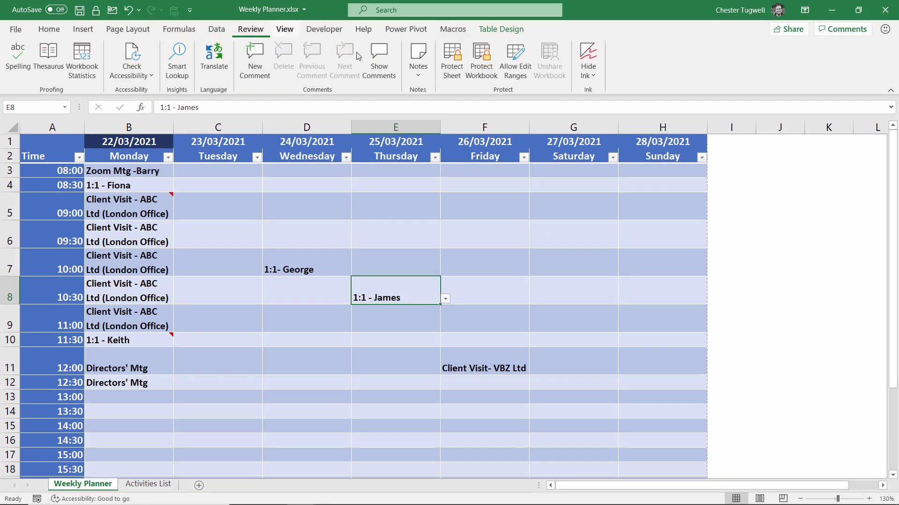
Attach the note 'Talk about the budget' to the Thursday 10:30 '1:1 - James' entry.
left_click(418, 64)
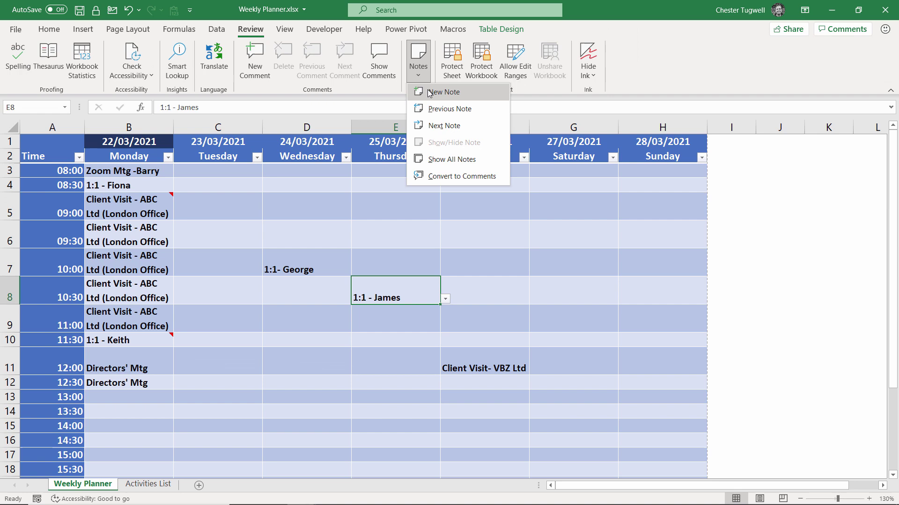
left_click(443, 93)
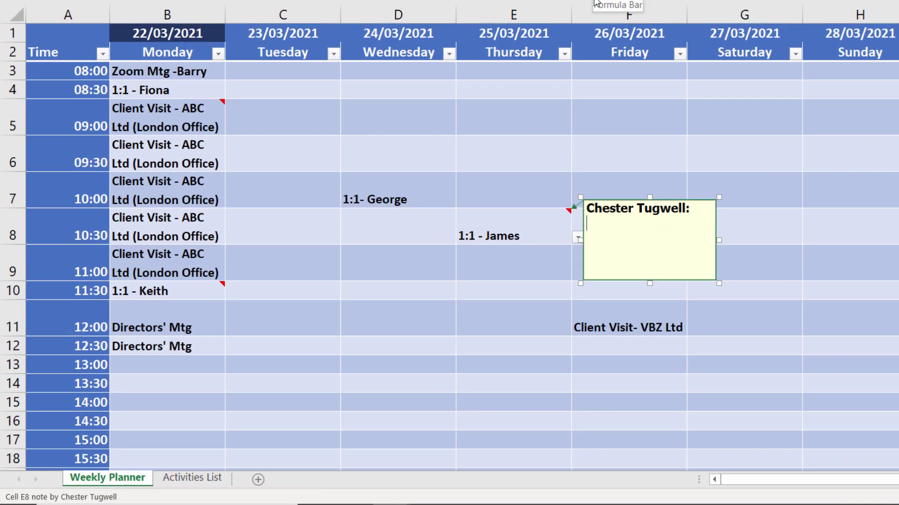
type("Talk about the budget")
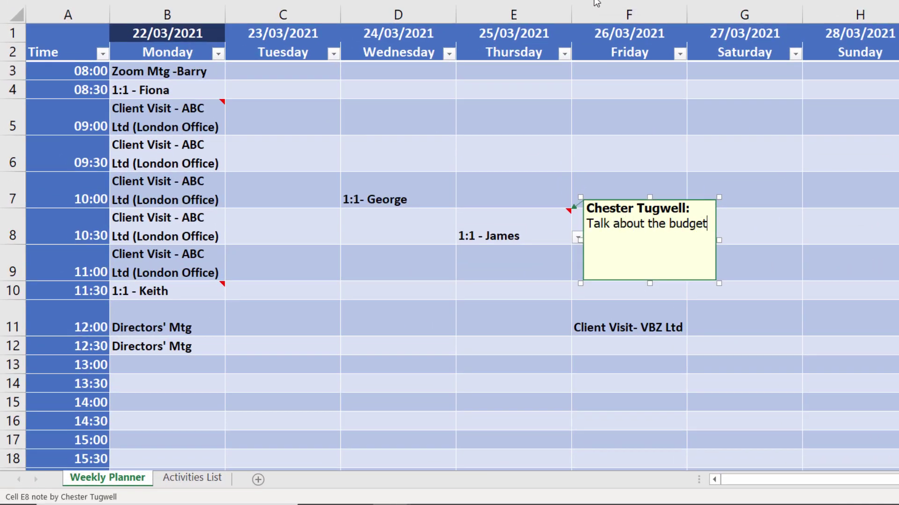
left_click(513, 290)
left_click(514, 228)
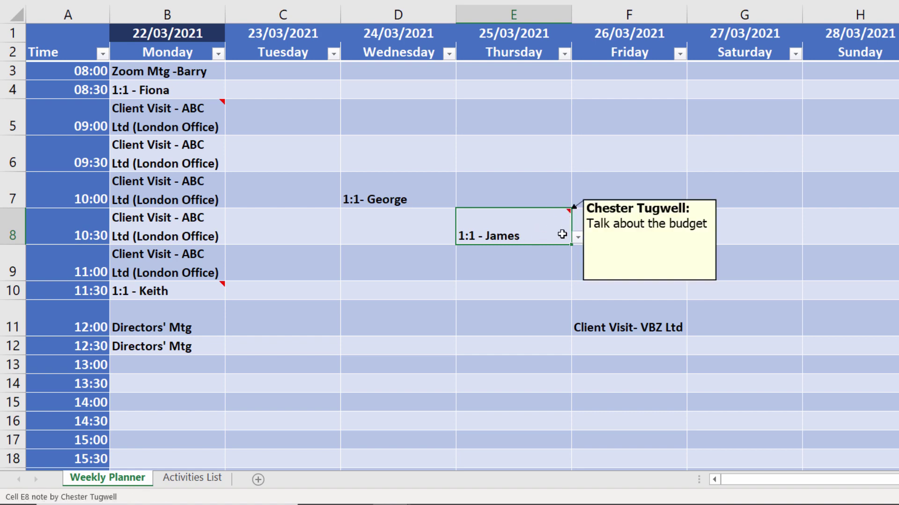
left_click(507, 271)
left_click(527, 236)
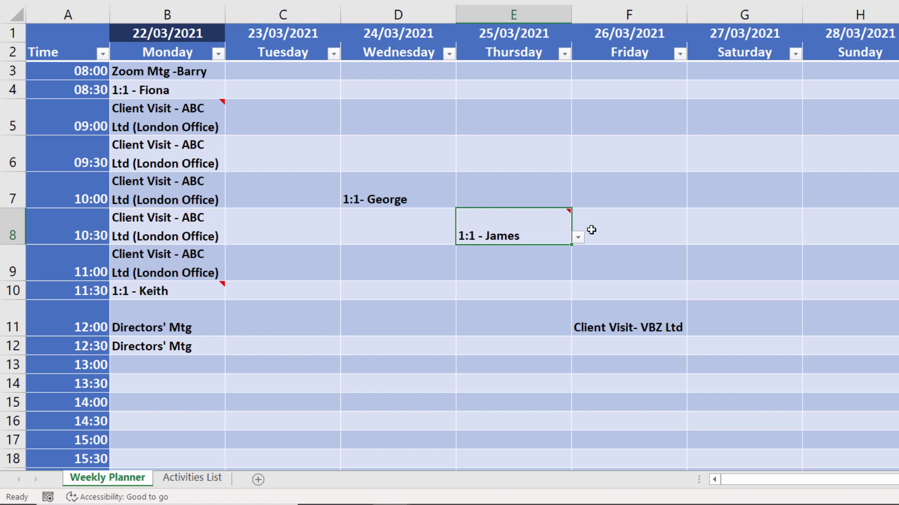
Copy the '1:1 - James' entry down to Thursday 11:00 and check D7's activity list.
left_click_drag(571, 244, 566, 284)
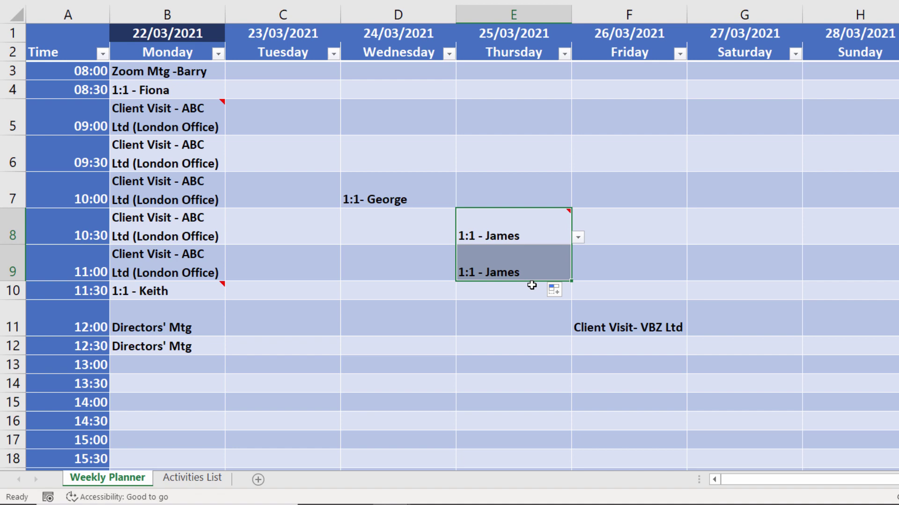
left_click(398, 199)
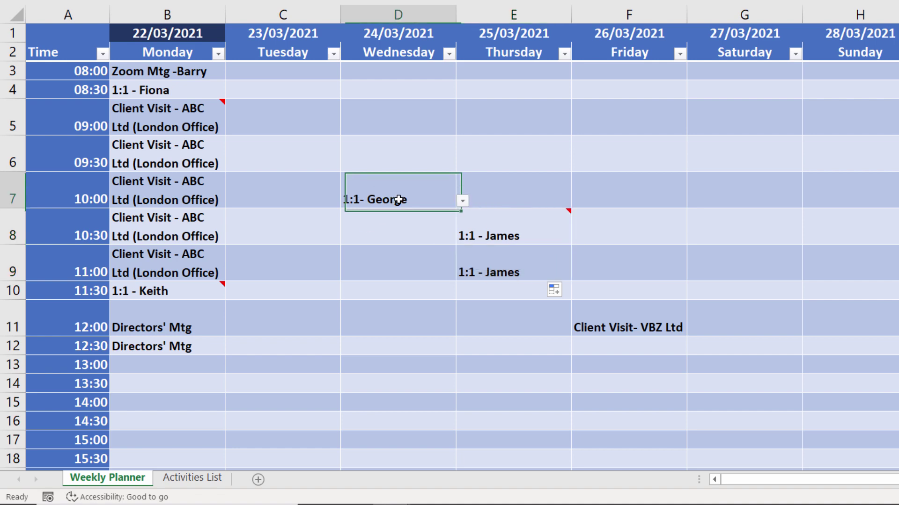
left_click(463, 201)
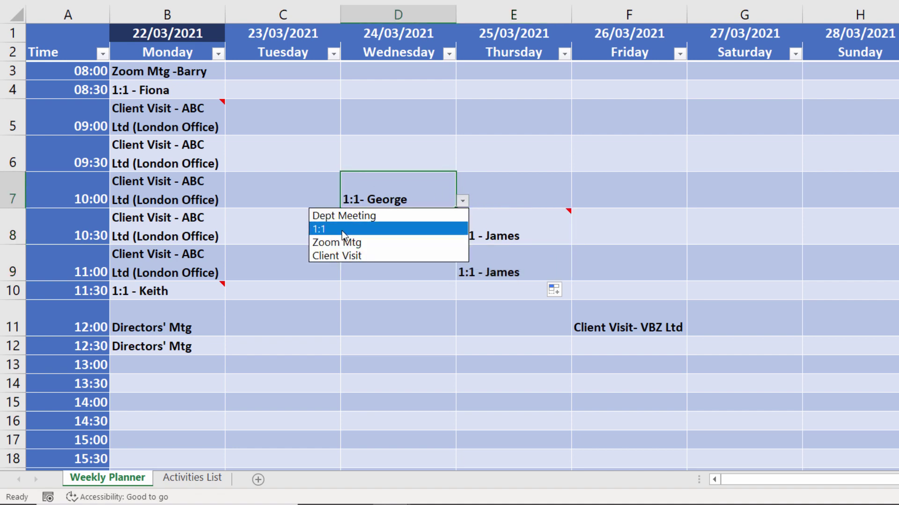
Add a new activity below the Activity table on the Activities List sheet.
left_click(194, 476)
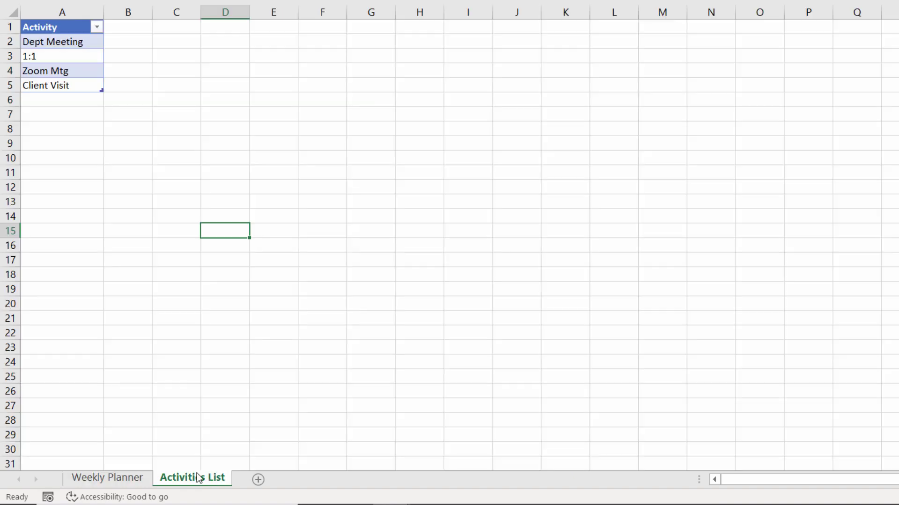
left_click(55, 101)
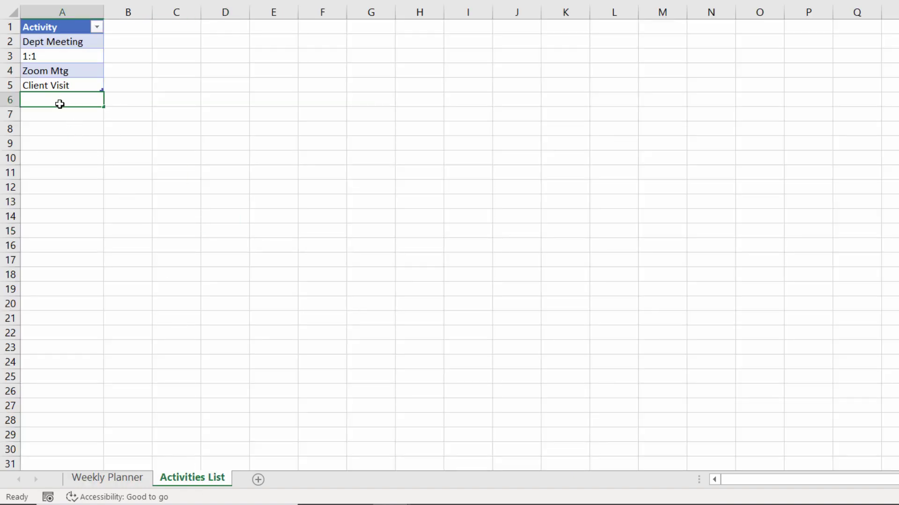
type("Finance Mtg")
key("Return")
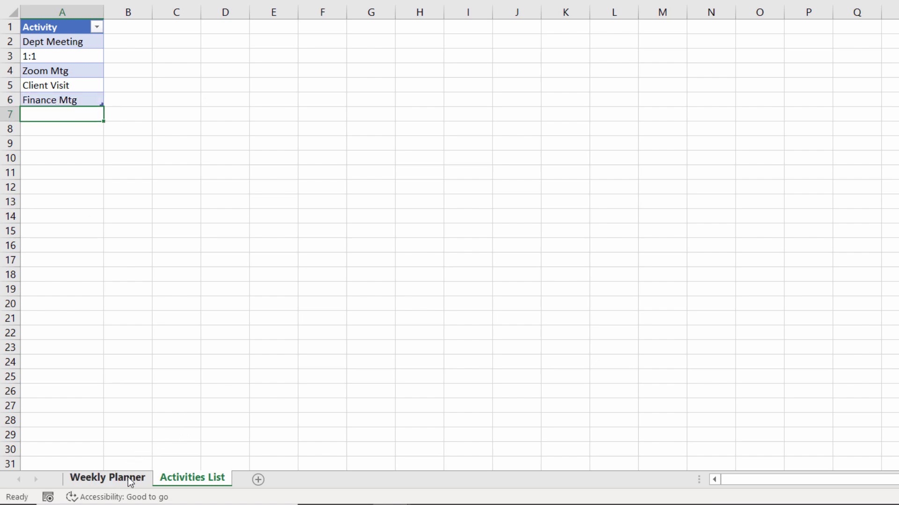
Set the Wednesday 12:30 slot to Finance Mtg from the activity list.
left_click(112, 477)
left_click(393, 344)
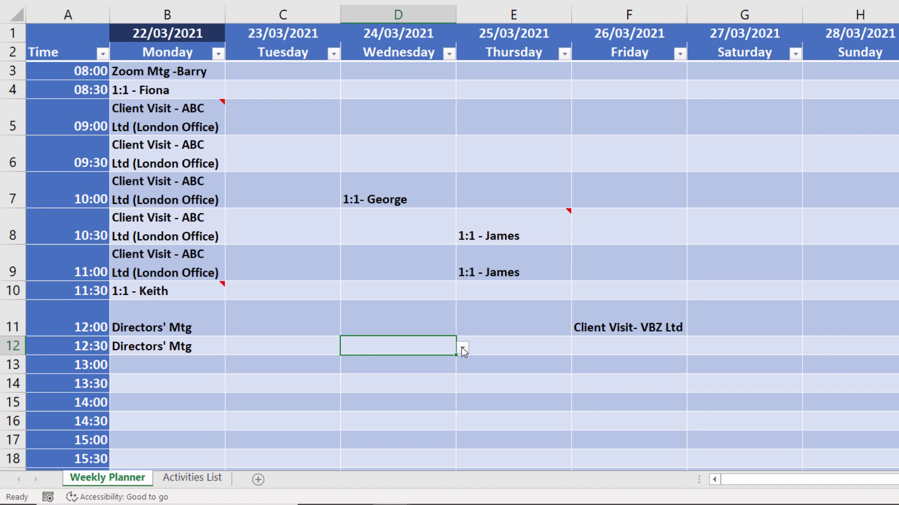
left_click(463, 349)
left_click(343, 417)
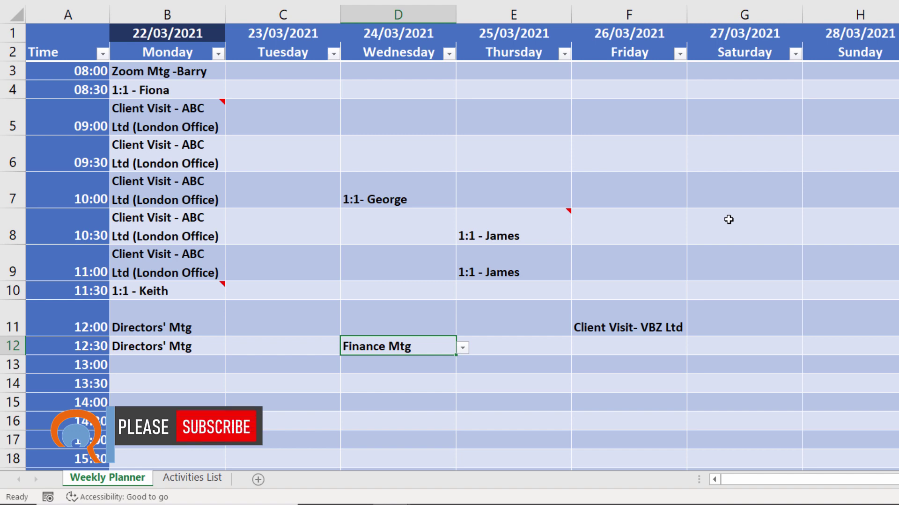
Add a new sheet after Activities List and name it W Planner.
left_click(258, 479)
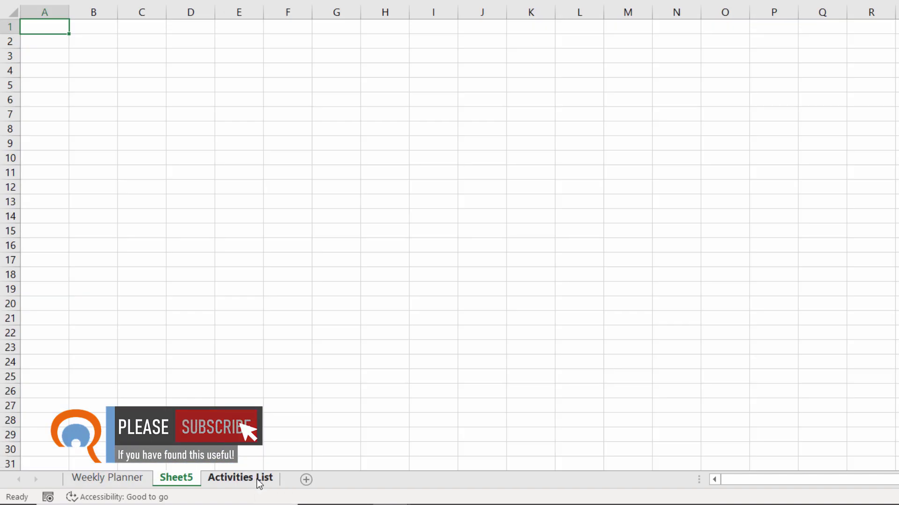
left_click_drag(176, 477, 281, 478)
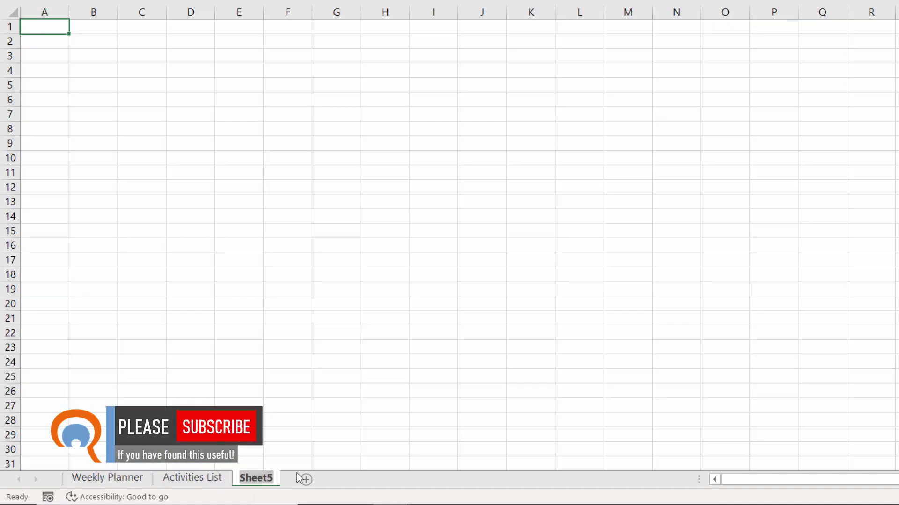
type("W Planner")
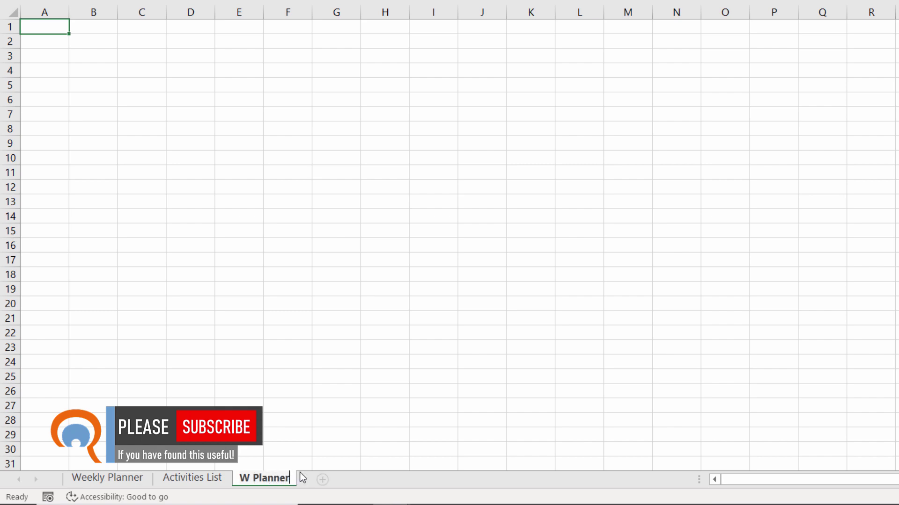
left_click(283, 435)
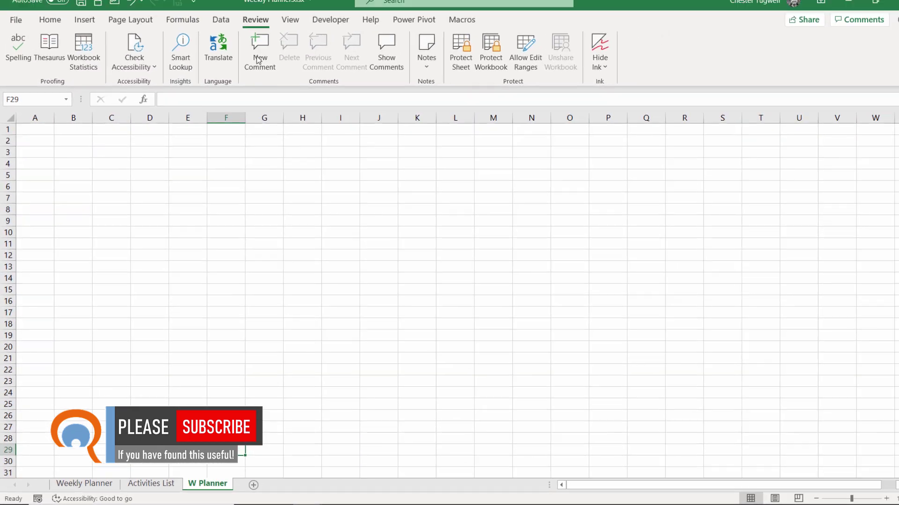
Show W Planner in Page Layout view with landscape page orientation.
left_click(284, 29)
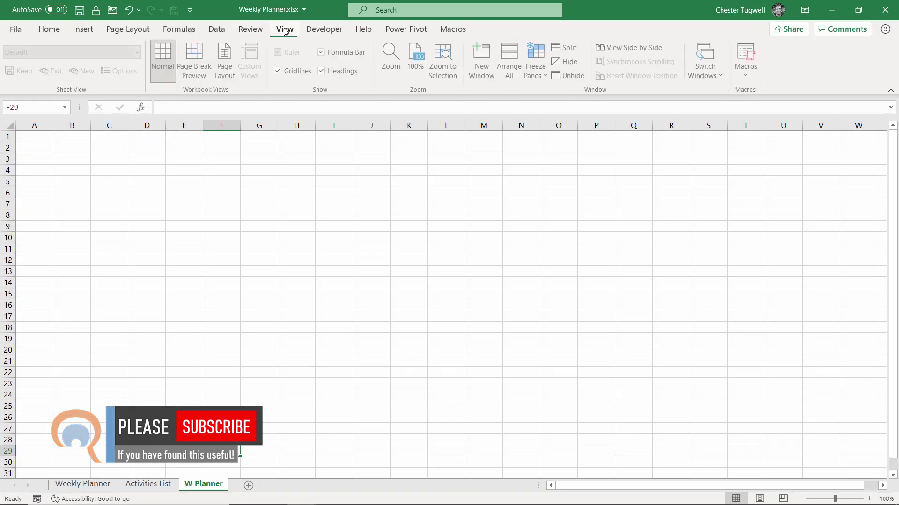
left_click(226, 62)
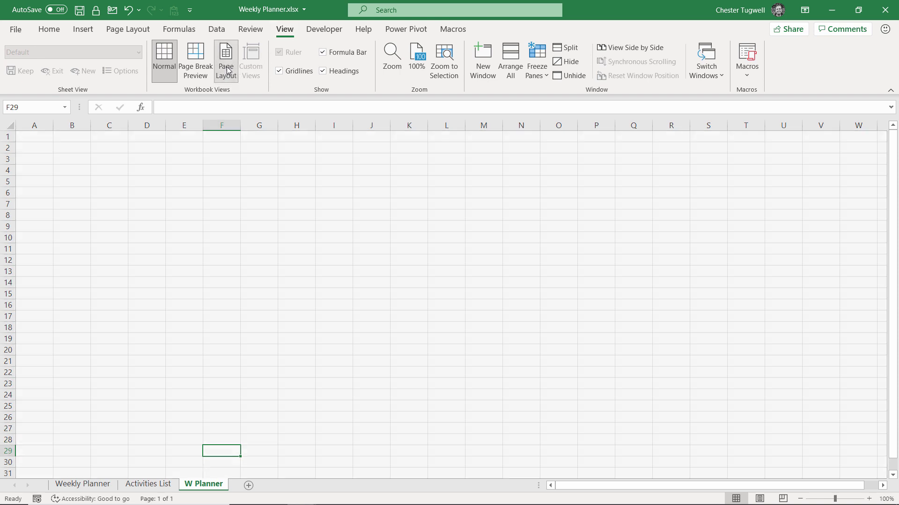
scroll(246, 220, "up", 3)
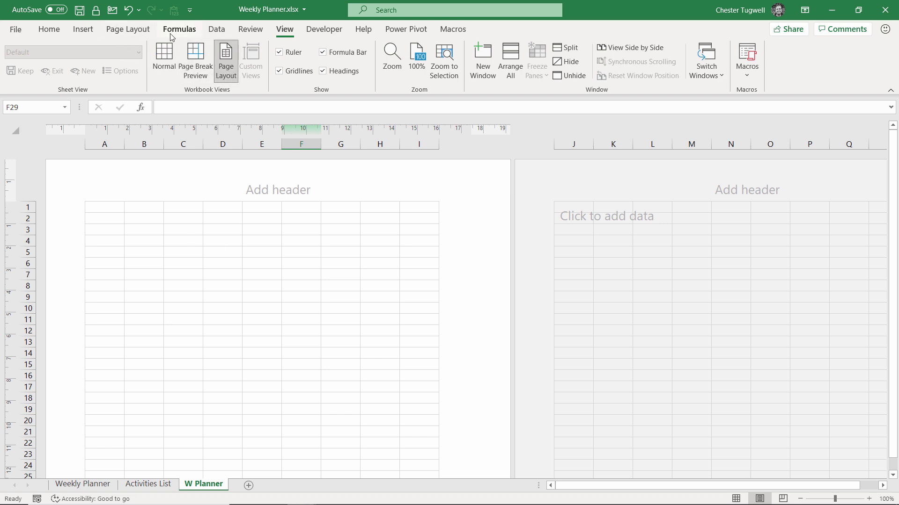
left_click(128, 29)
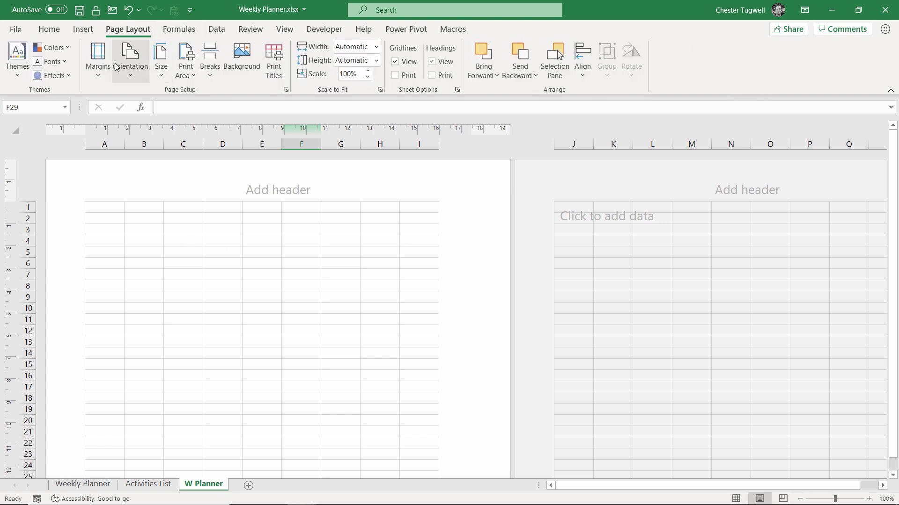
left_click(134, 64)
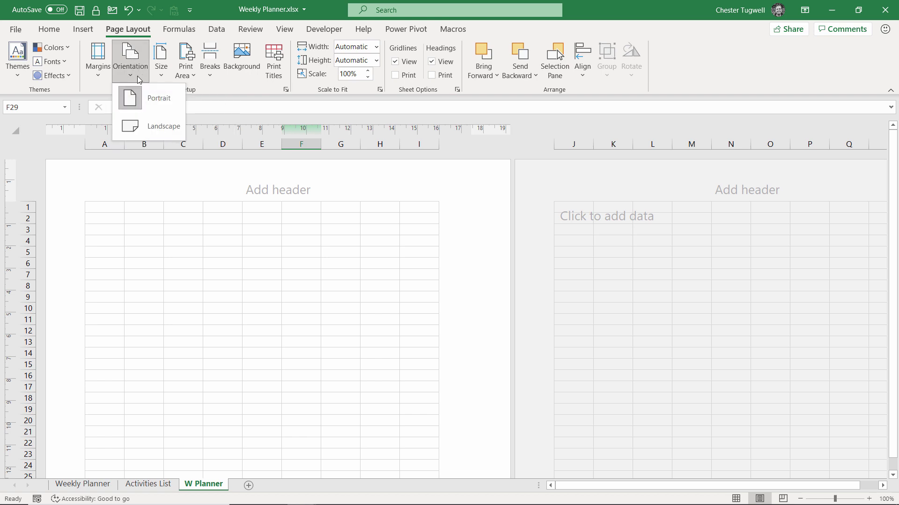
left_click(153, 126)
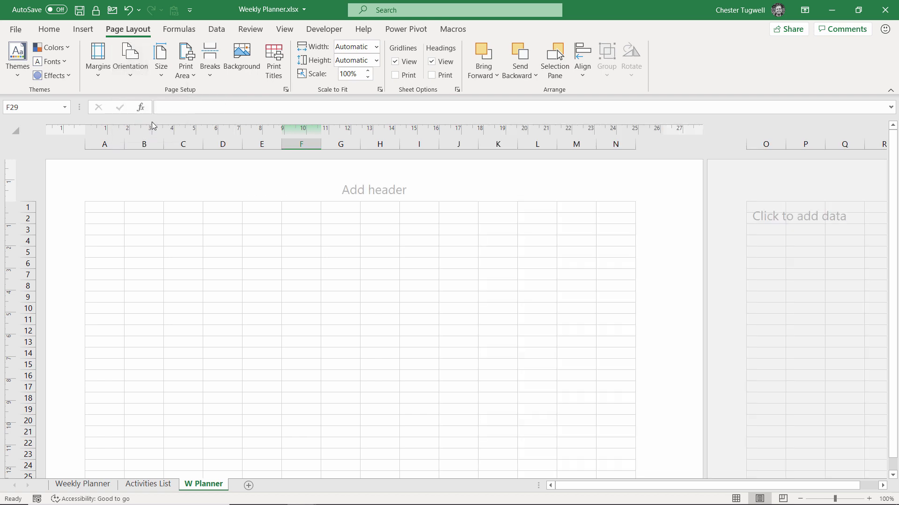
Enter 22/03/2021 in B1 and =B1+1 in C1, then fill the dates to H1.
left_click(143, 208)
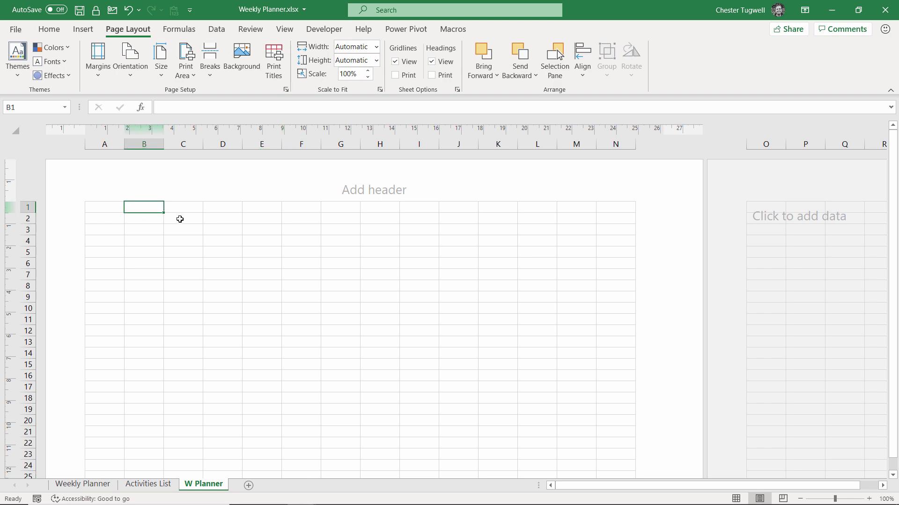
type("22/03/2021")
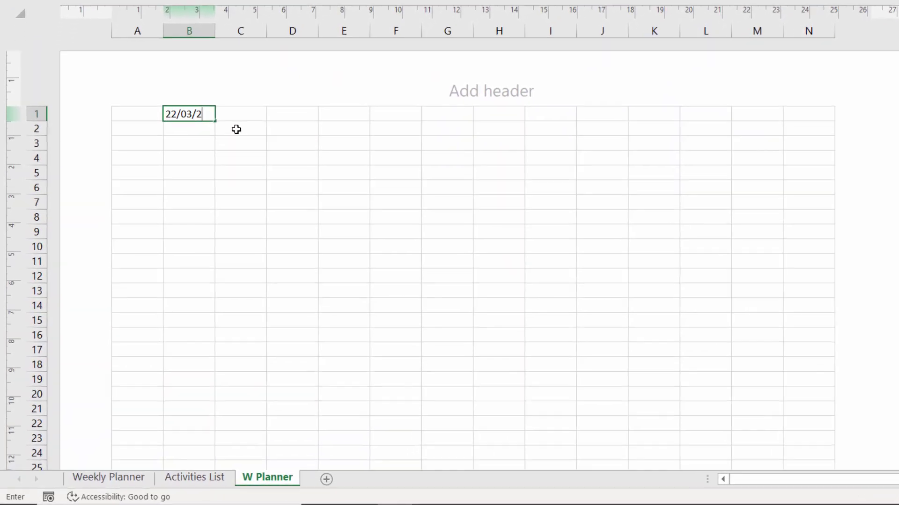
key("Return")
left_click(254, 107)
type("=")
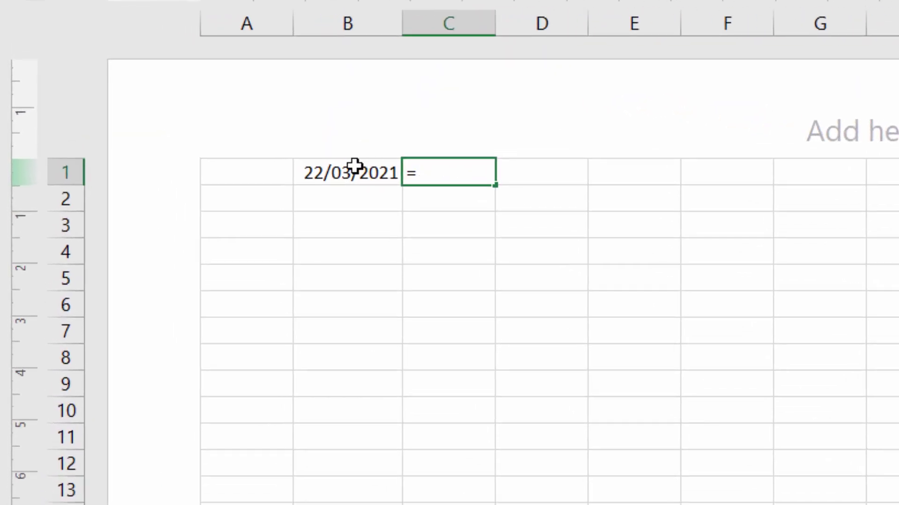
left_click(351, 173)
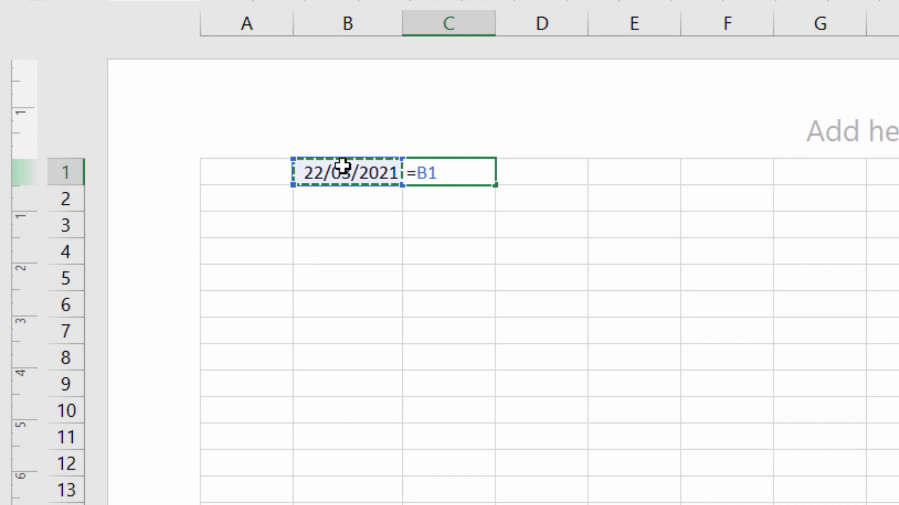
type("+")
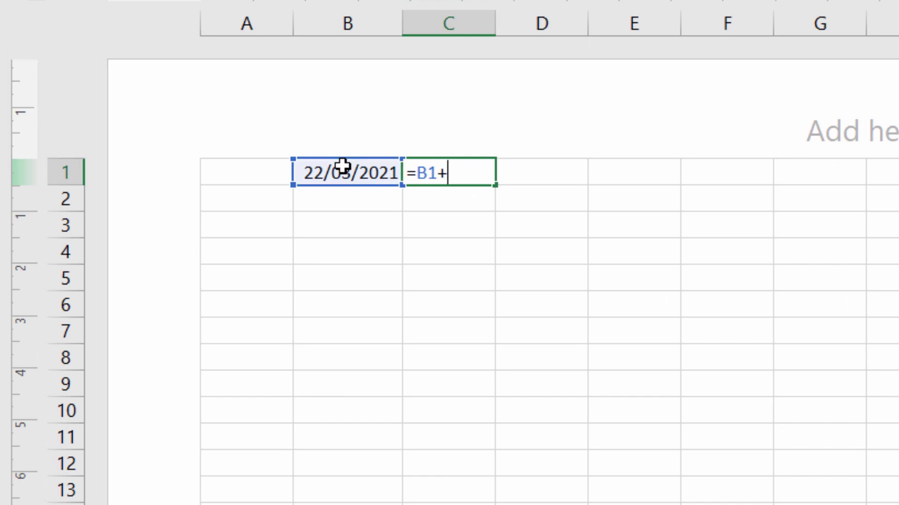
type("1")
key("Return")
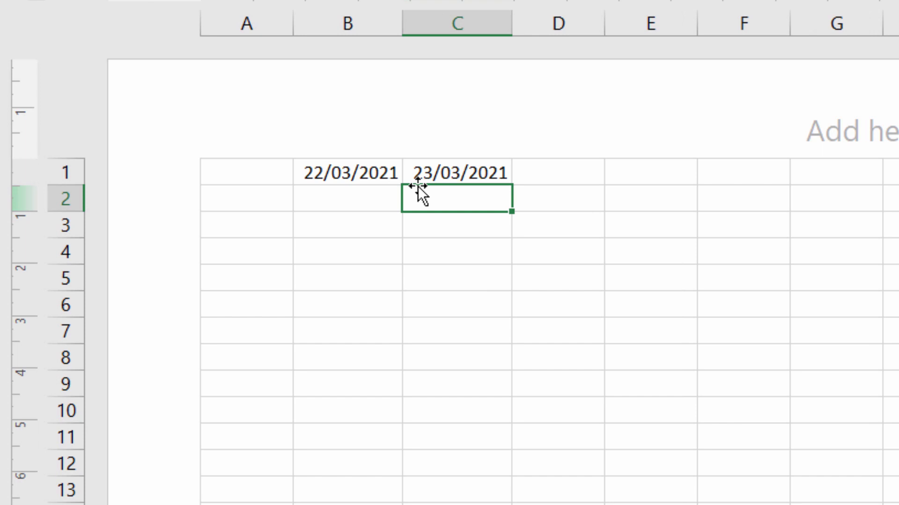
left_click(450, 173)
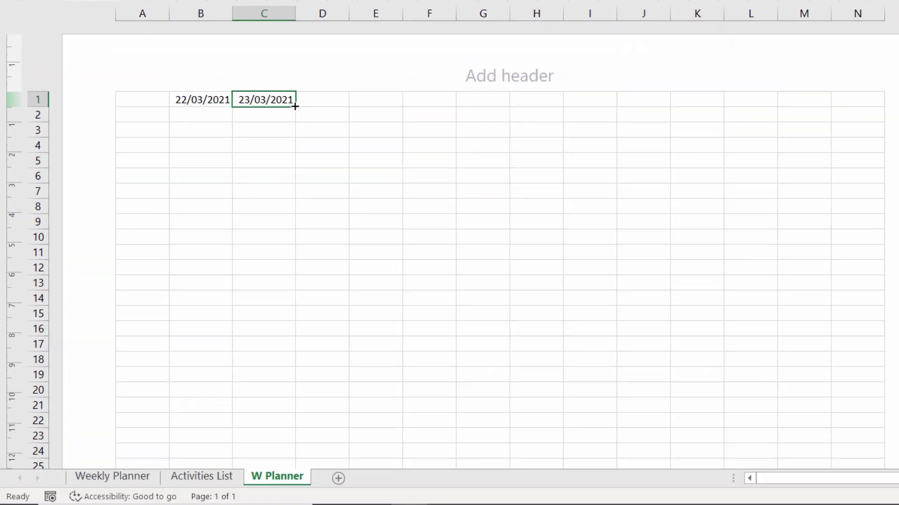
left_click_drag(295, 105, 433, 102)
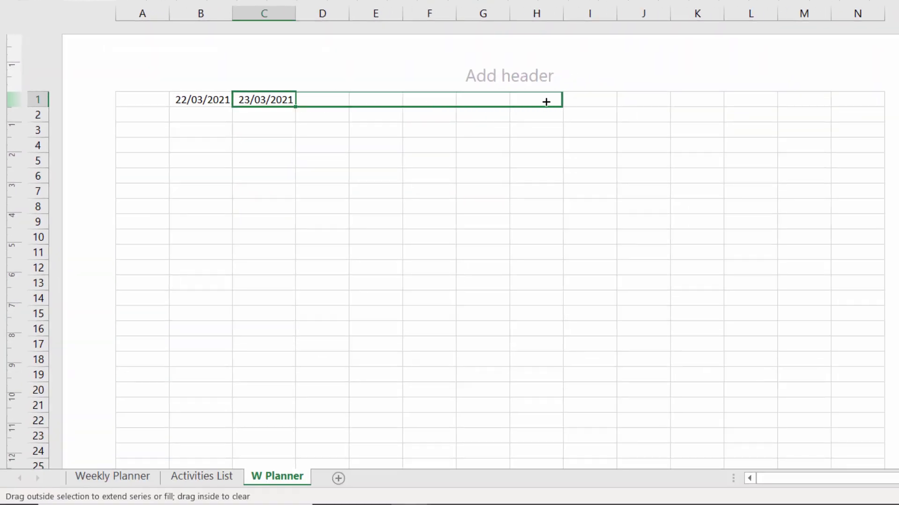
left_click_drag(434, 102, 560, 100)
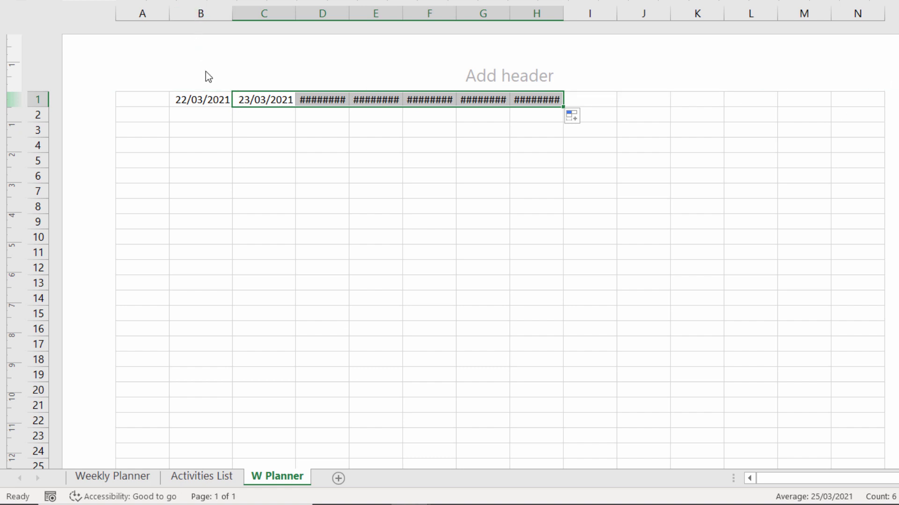
Widen columns B through H until the 22/03/2021–28/03/2021 dates show fully.
left_click_drag(200, 15, 550, 14)
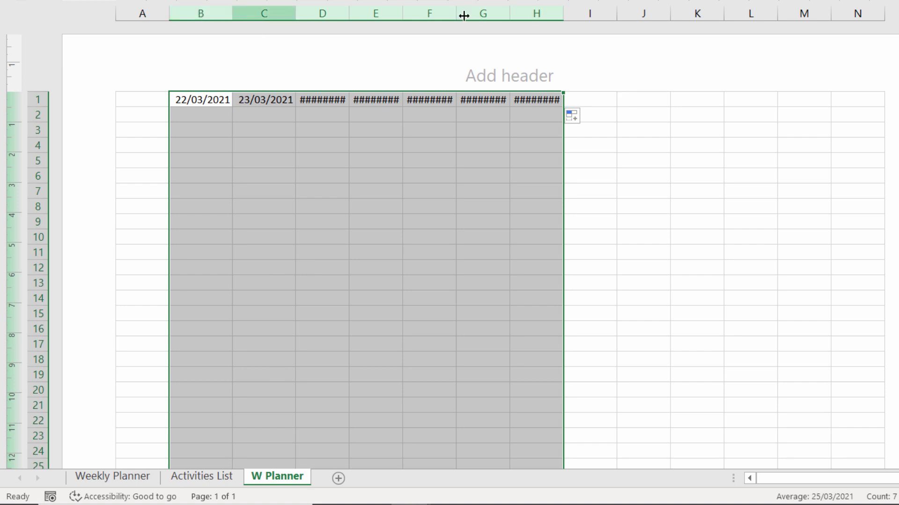
left_click_drag(563, 13, 595, 14)
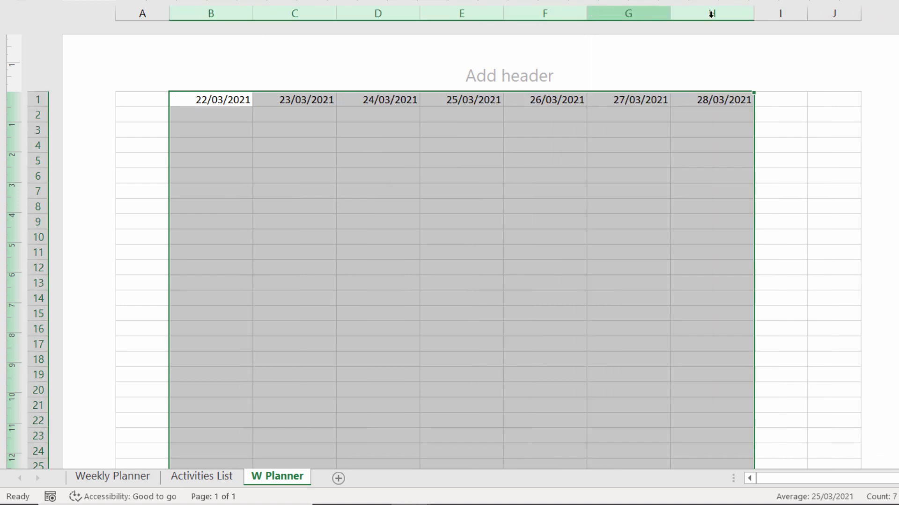
left_click_drag(753, 13, 765, 13)
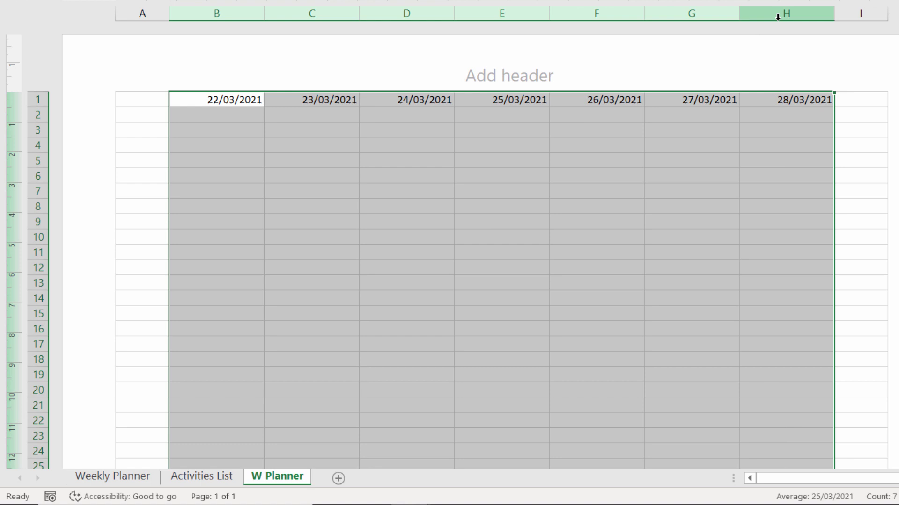
left_click_drag(833, 14, 838, 13)
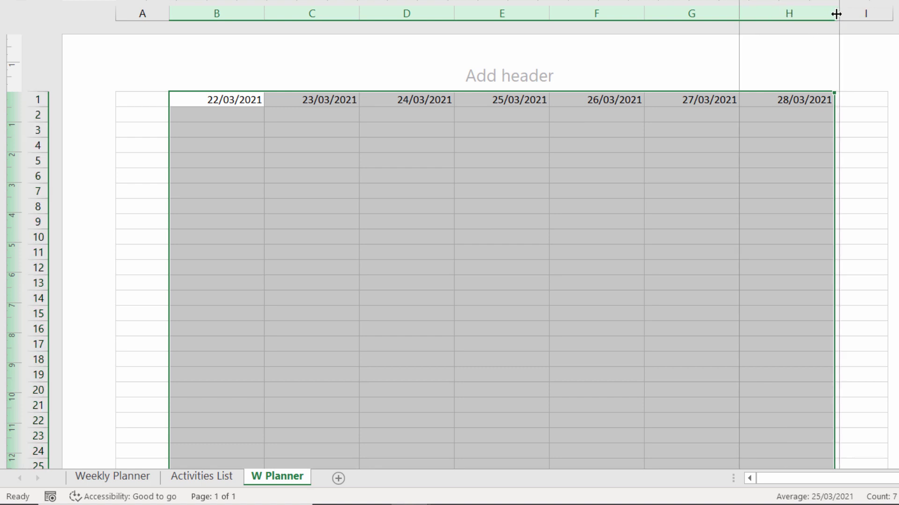
Enter Monday in B2 and autofill the weekdays through Sunday in H2.
left_click(240, 115)
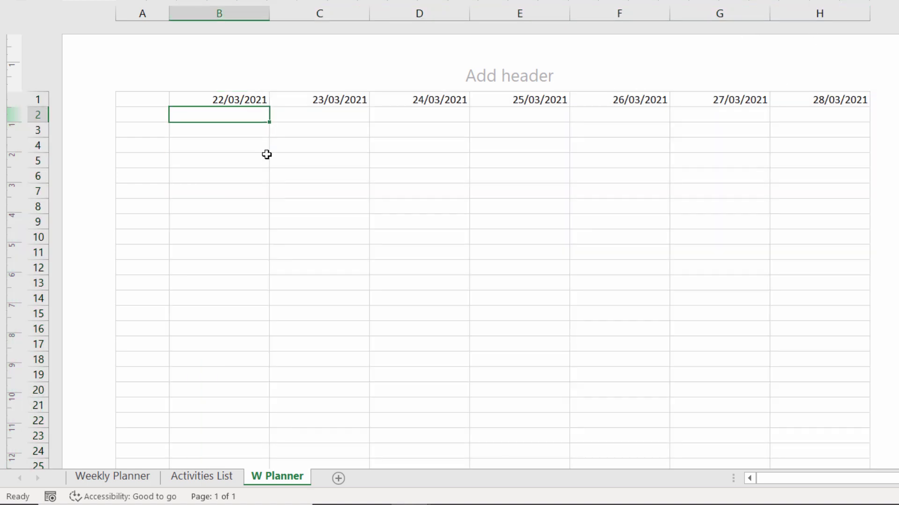
type("Monday")
key("Return")
left_click(239, 115)
left_click_drag(269, 124, 869, 121)
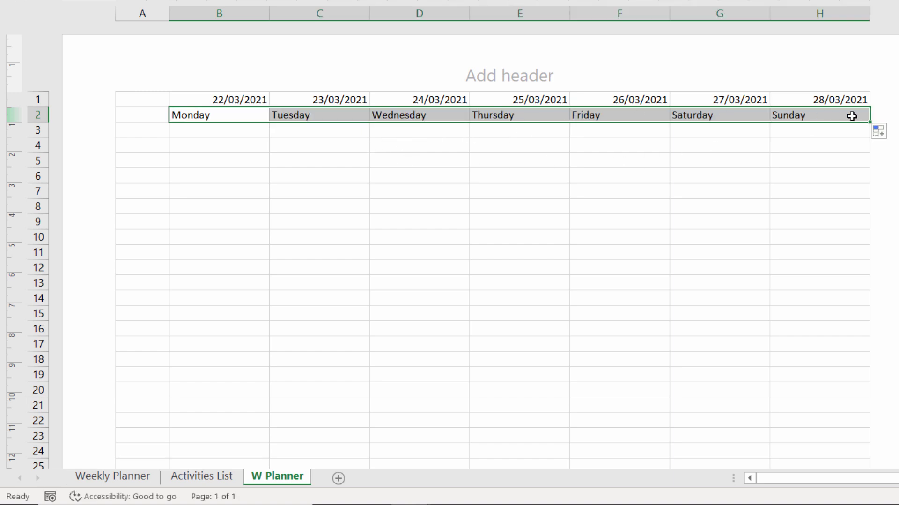
Head column A 'Time' and fill half-hour slots from 08:30 to 19:00.
left_click(146, 116)
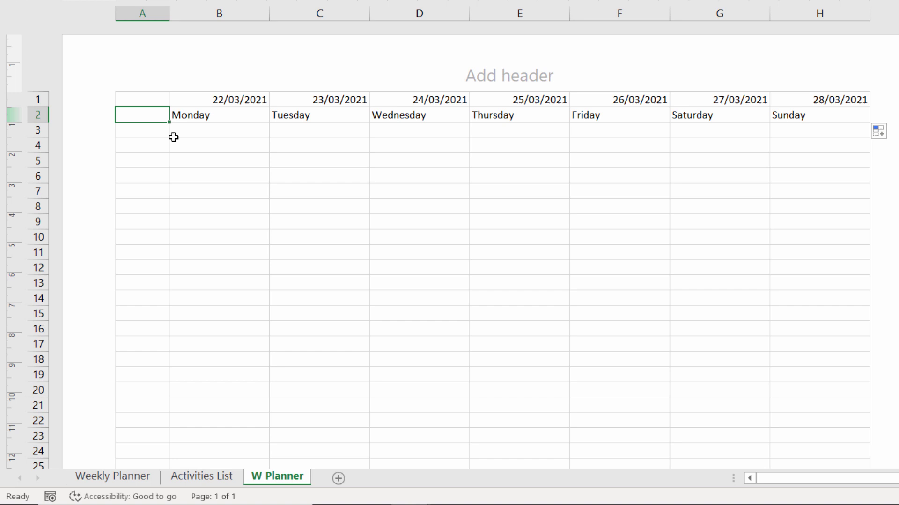
type("Time")
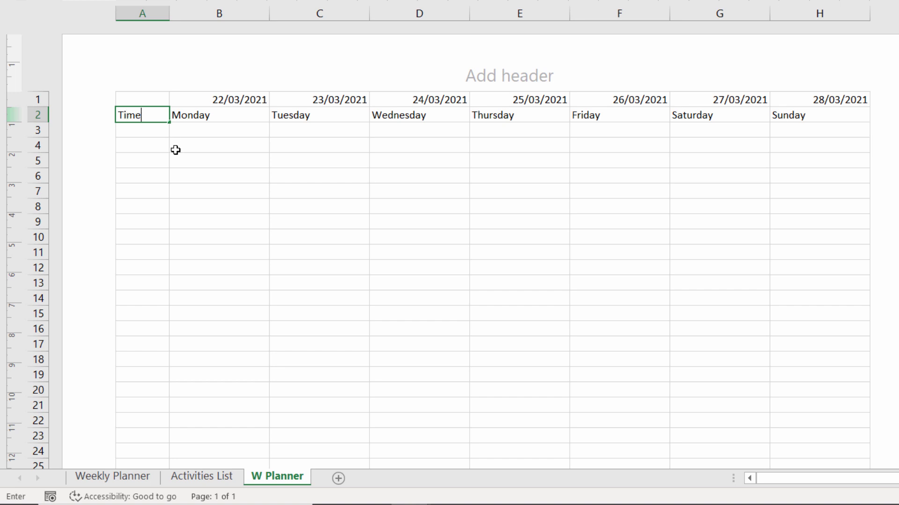
key("Return")
type("08:30")
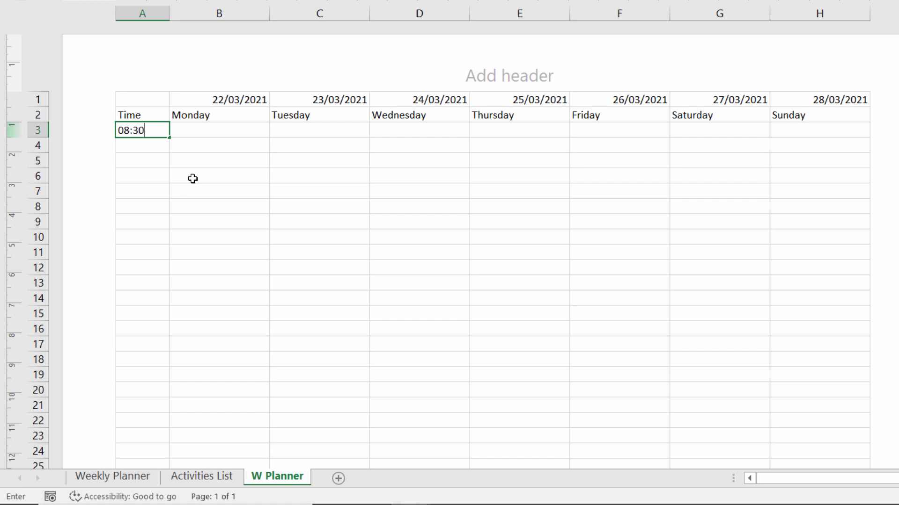
key("Return")
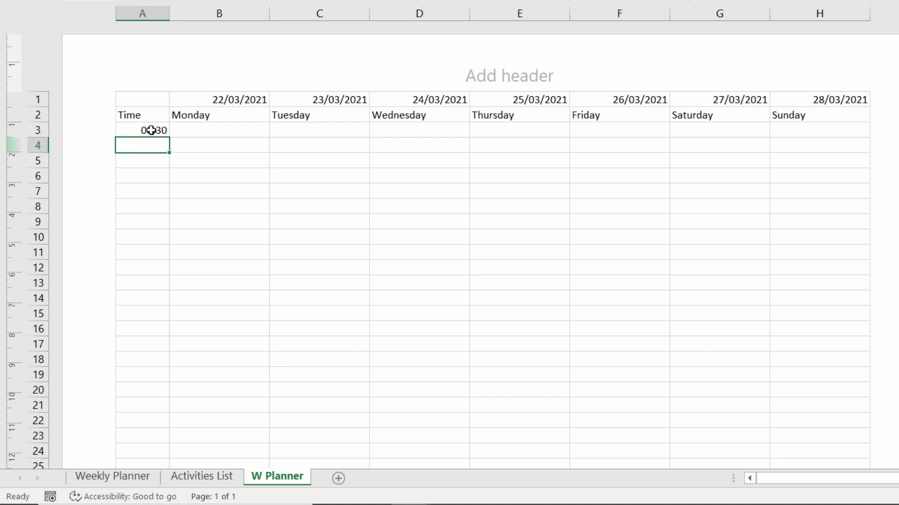
type("09:00")
key("Return")
left_click_drag(150, 131, 151, 145)
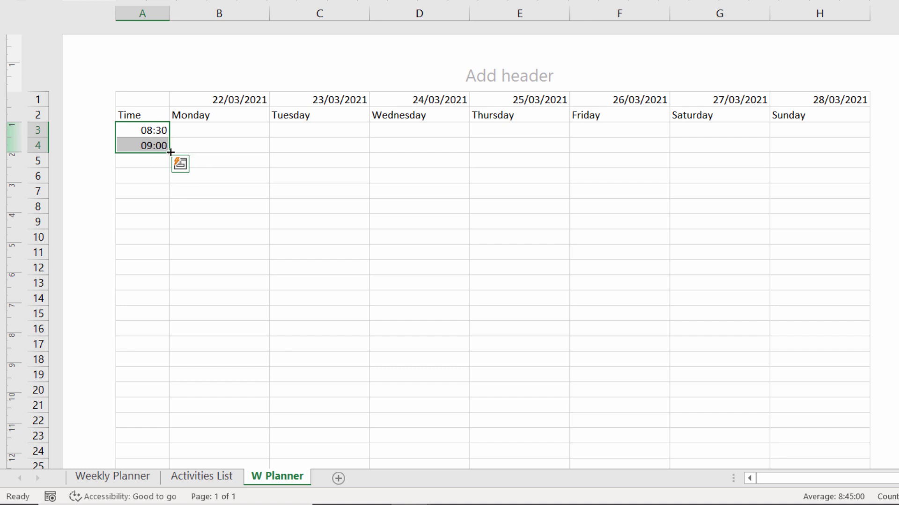
left_click_drag(171, 152, 162, 455)
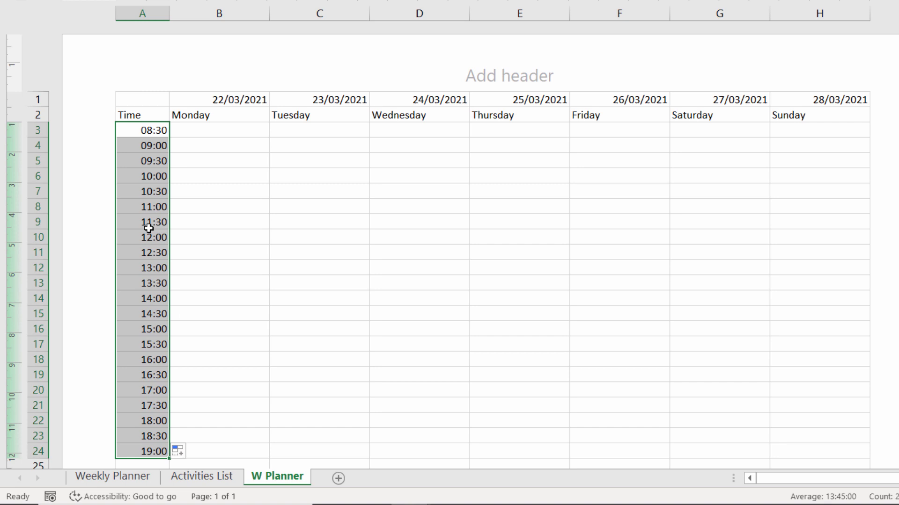
Format the planner grid A2:H24 as a table in Blue Table Style Medium 9, with headers.
left_click(349, 172)
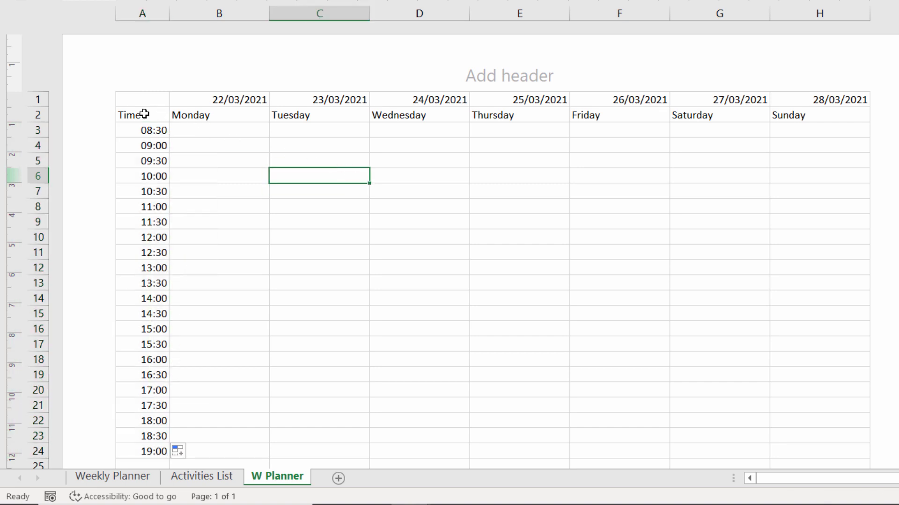
mouse_move(143, 114)
left_mouse_down()
mouse_move(831, 253)
mouse_move(820, 451)
left_mouse_up()
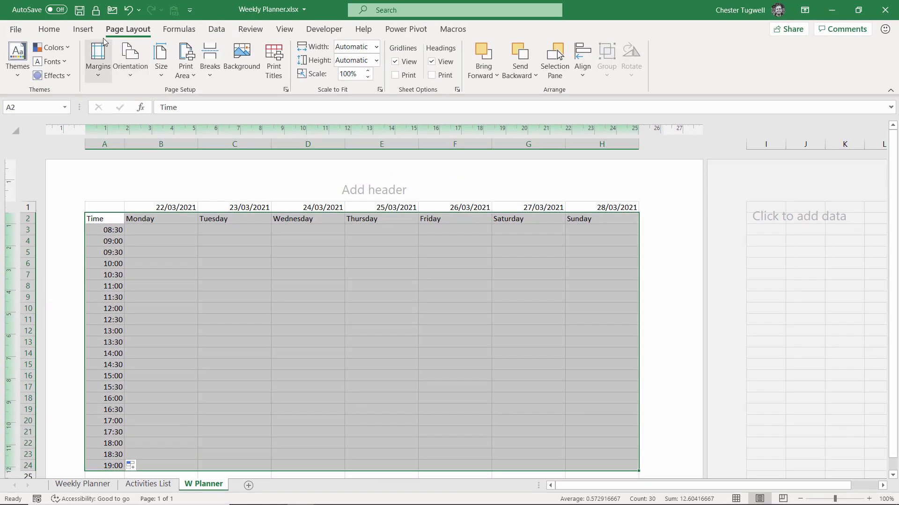
left_click(49, 28)
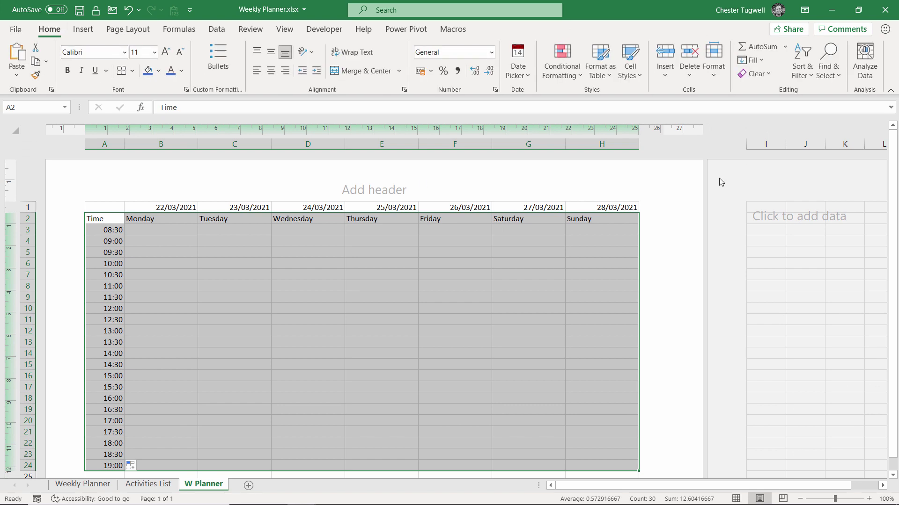
left_click(599, 67)
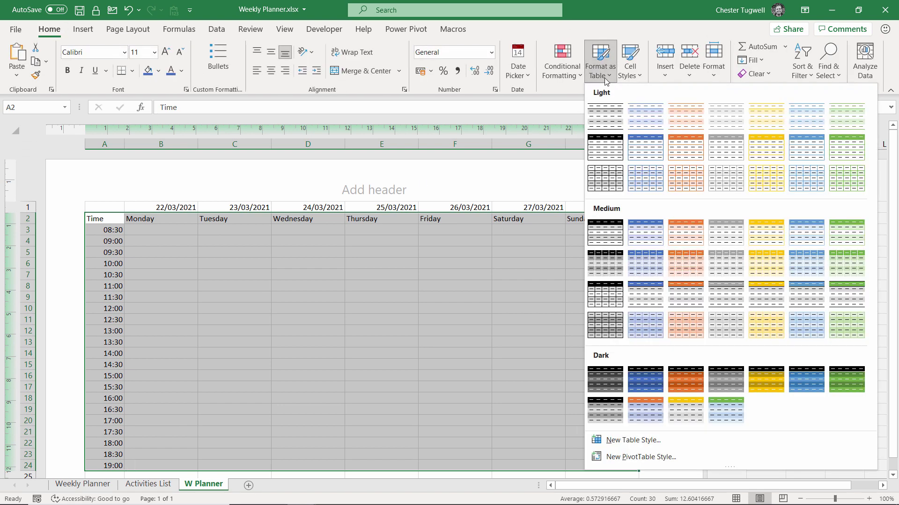
left_click(645, 263)
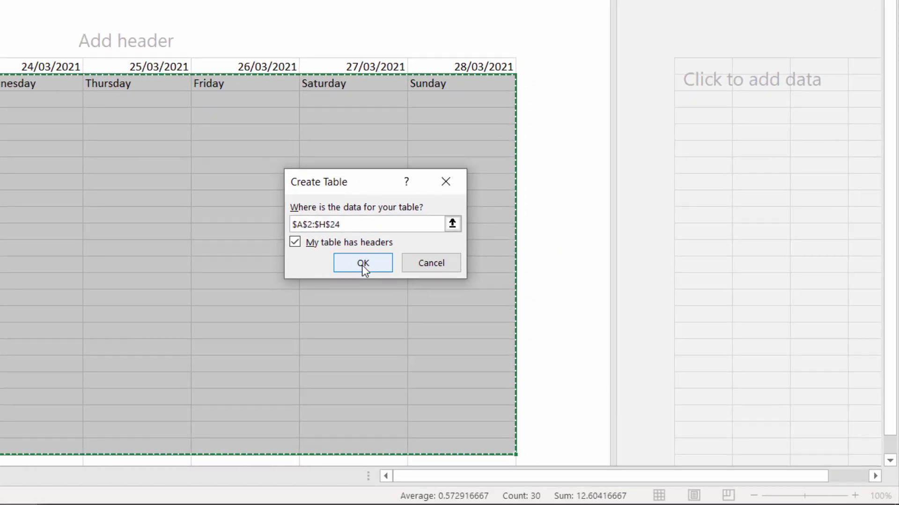
left_click(363, 263)
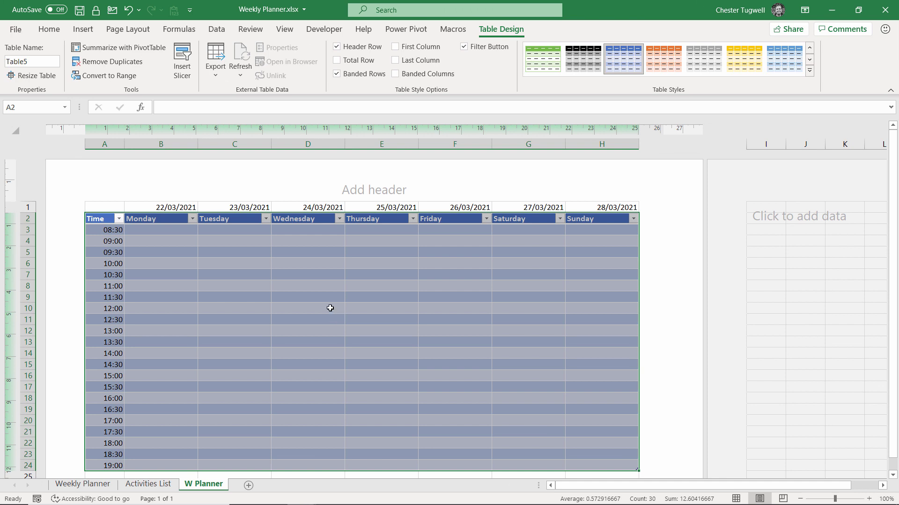
left_click_drag(176, 207, 611, 208)
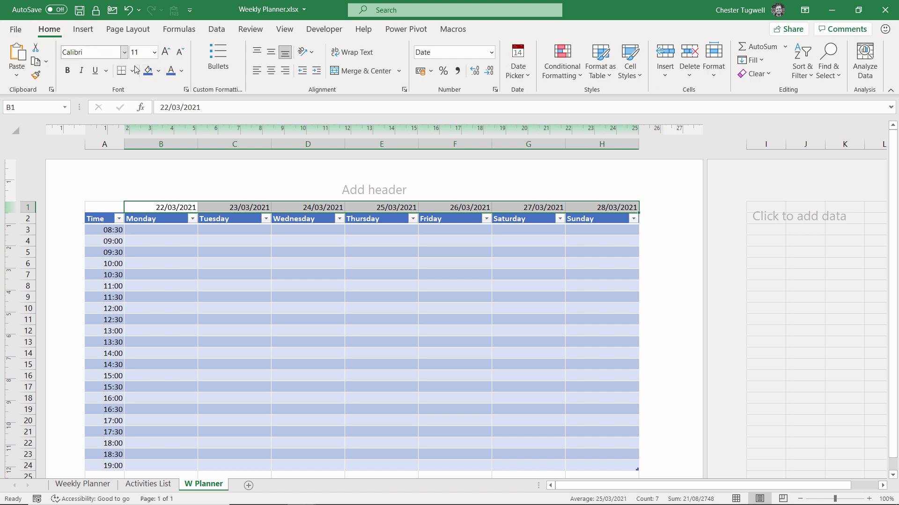
Give the date row B1:H1 a blue fill with white, centred text.
left_click(149, 71)
left_click(182, 70)
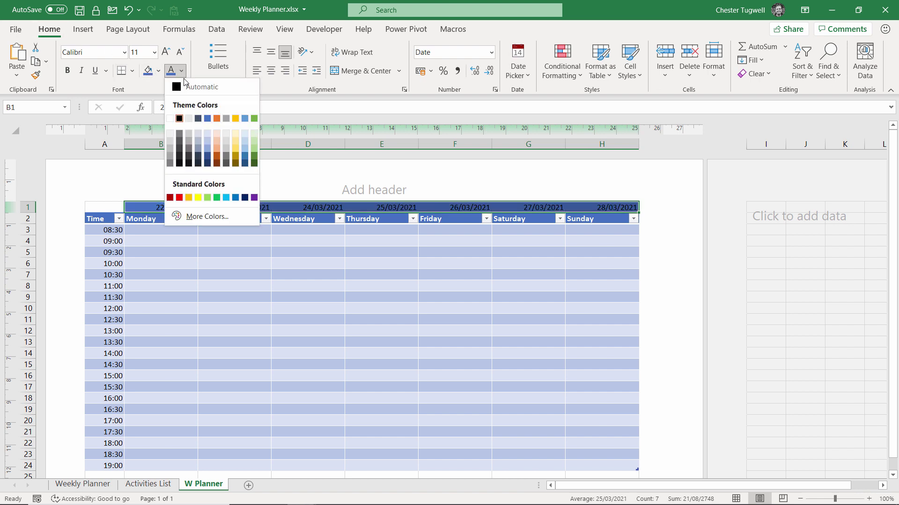
left_click(171, 118)
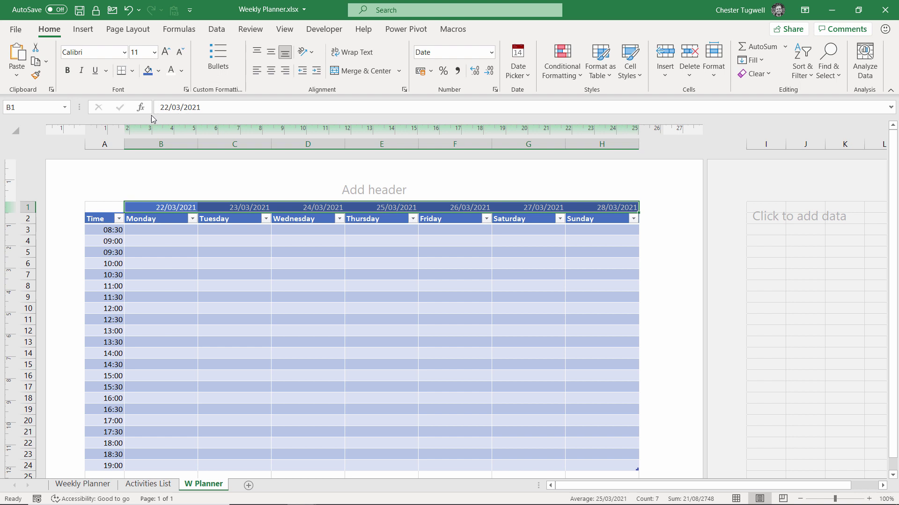
left_click(272, 72)
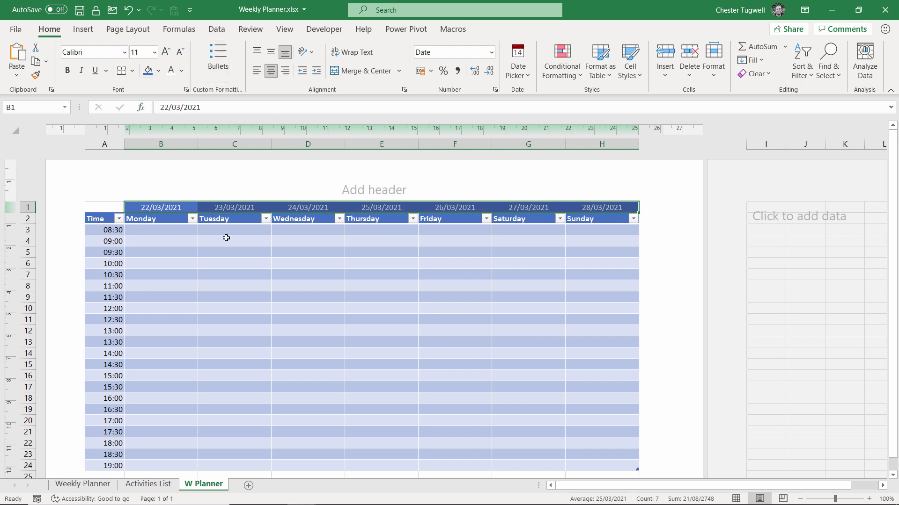
Centre the weekday names in row B2:H2.
left_click_drag(162, 218, 602, 218)
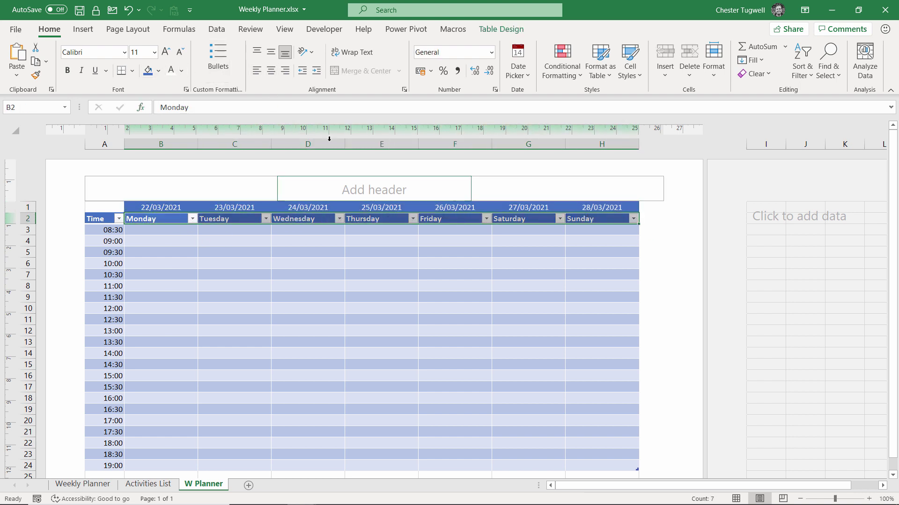
left_click(271, 71)
left_click(162, 274)
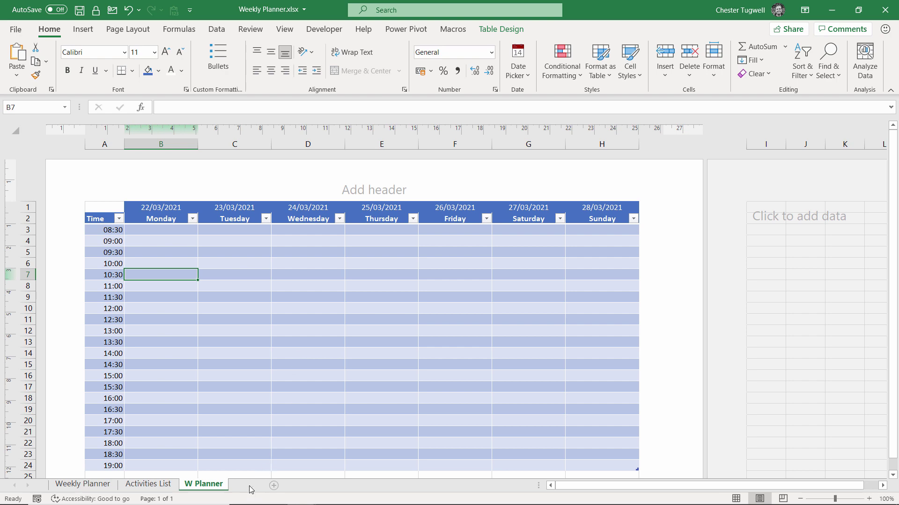
Add a new worksheet named Activity List.
left_click(250, 487)
double_click(247, 484)
type("A")
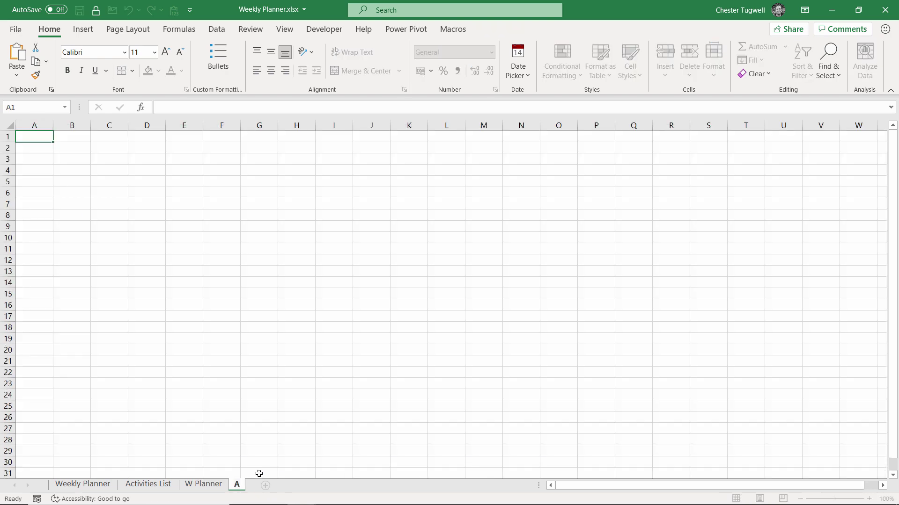
type("ctivity")
type(" List")
key("Return")
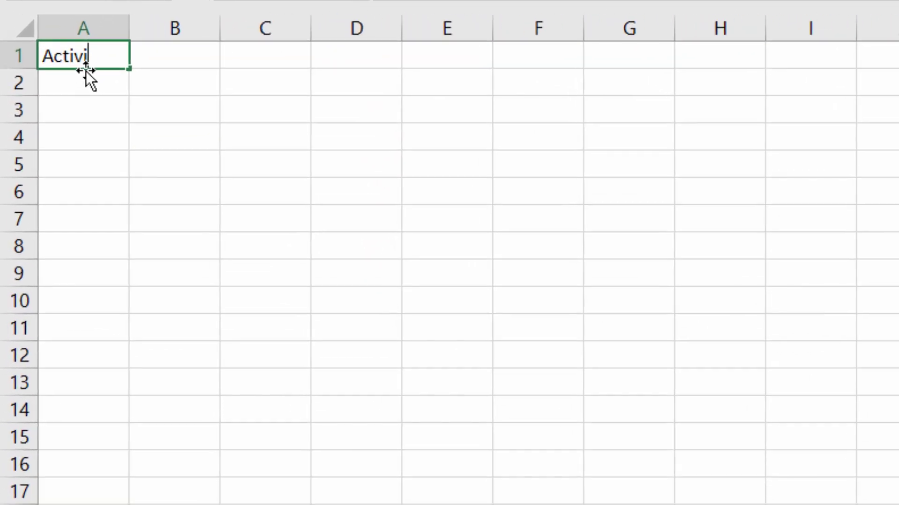
type("ity")
List Activity, Client Mtg, 1:1, Finance Mtg and Directors' Mtg in column A, then widen it.
key("Return")
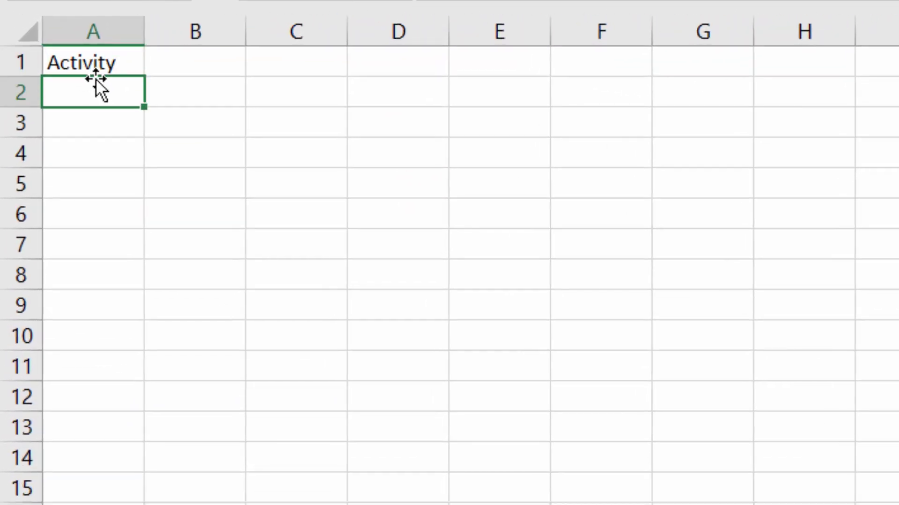
type("Client Mtg")
key("Return")
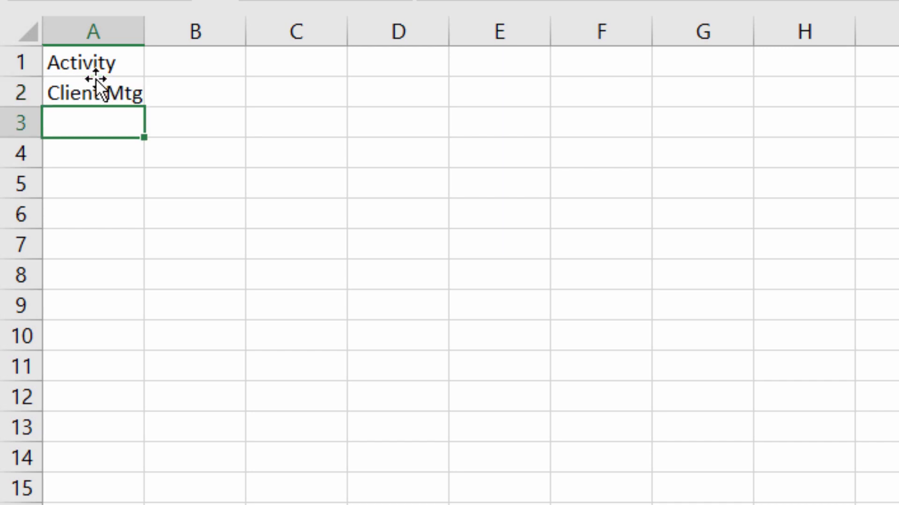
type("'1:1")
key("Return")
type("Financ")
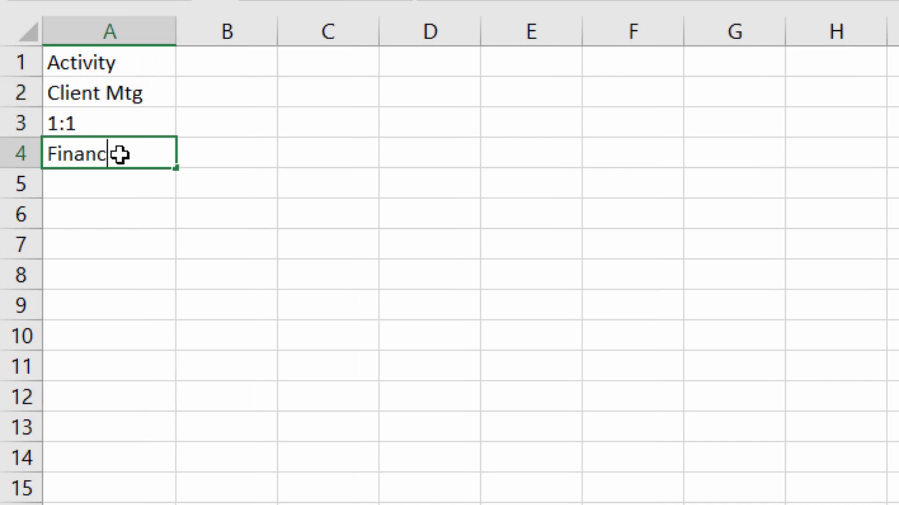
type("e Mtg")
key("Return")
type("Director")
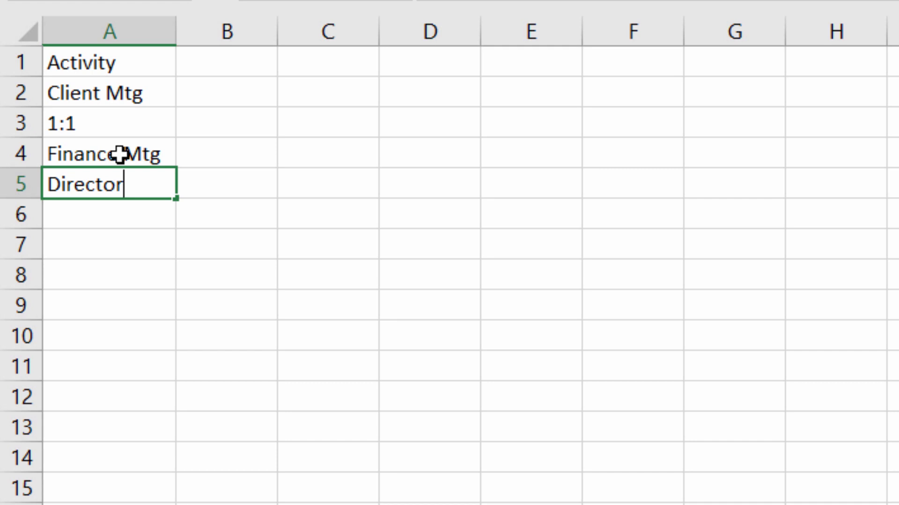
type("s' Mtg")
key("Return")
left_click(108, 123)
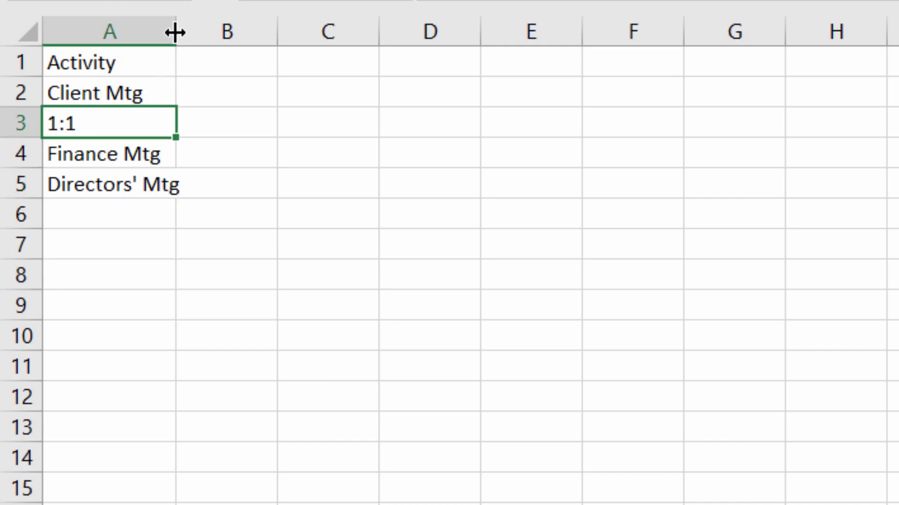
left_click_drag(176, 32, 203, 31)
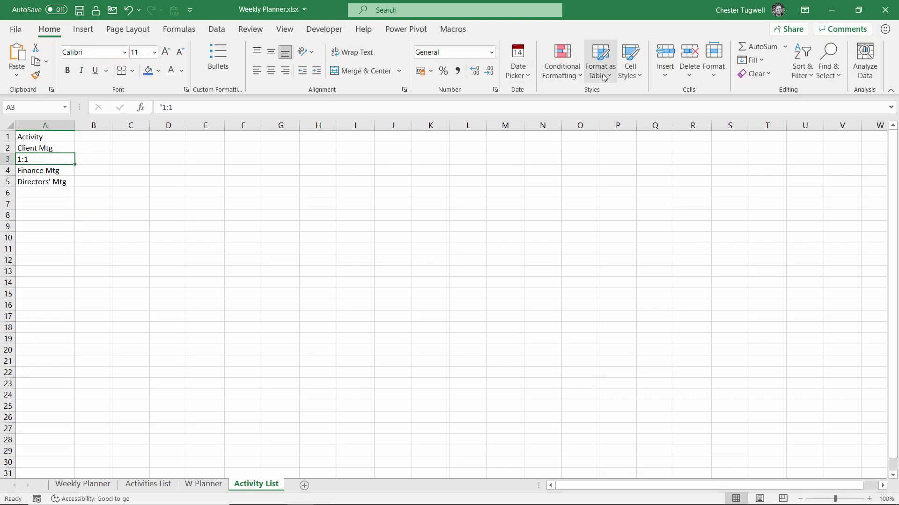
Make the activity list a banded table with headers and name its range Activity_Desc.
left_click(601, 71)
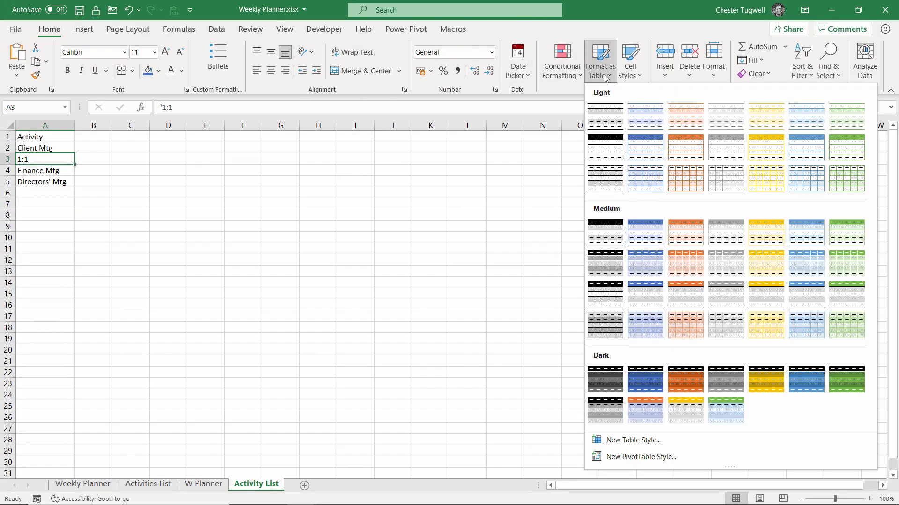
left_click(644, 232)
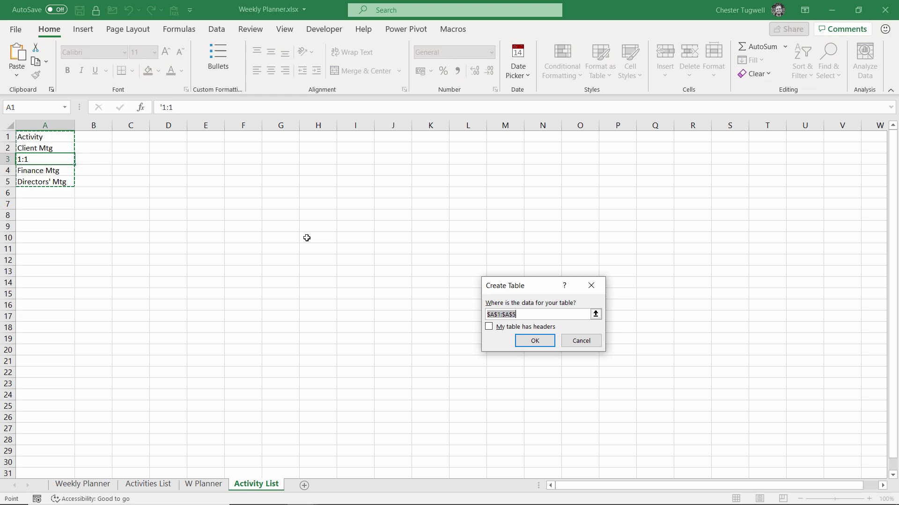
left_click(489, 326)
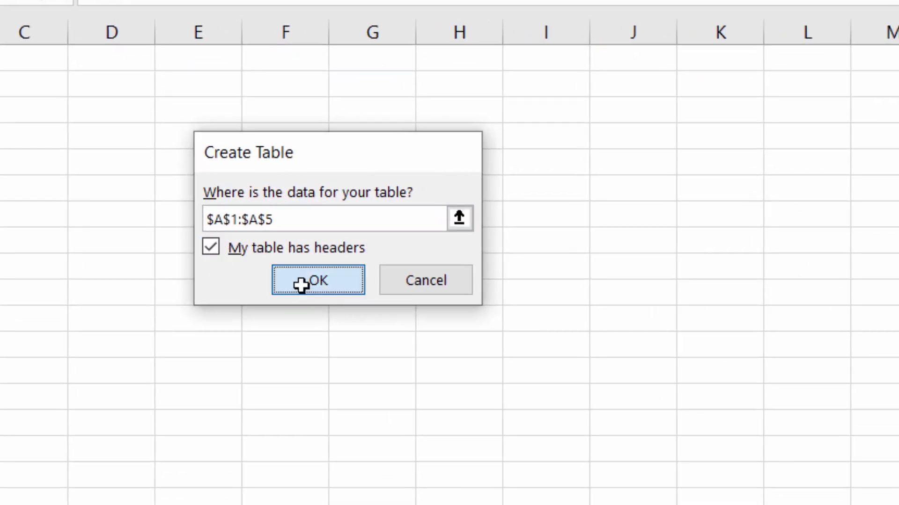
left_click(309, 282)
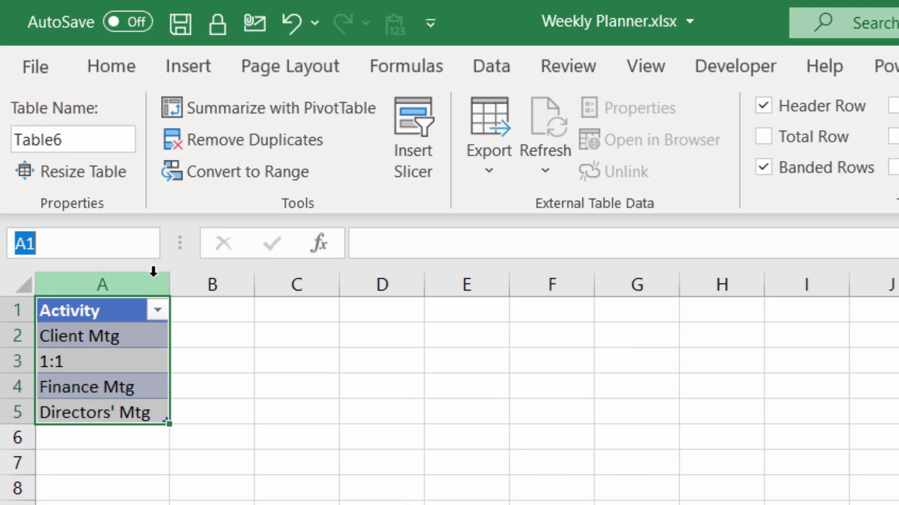
type("A")
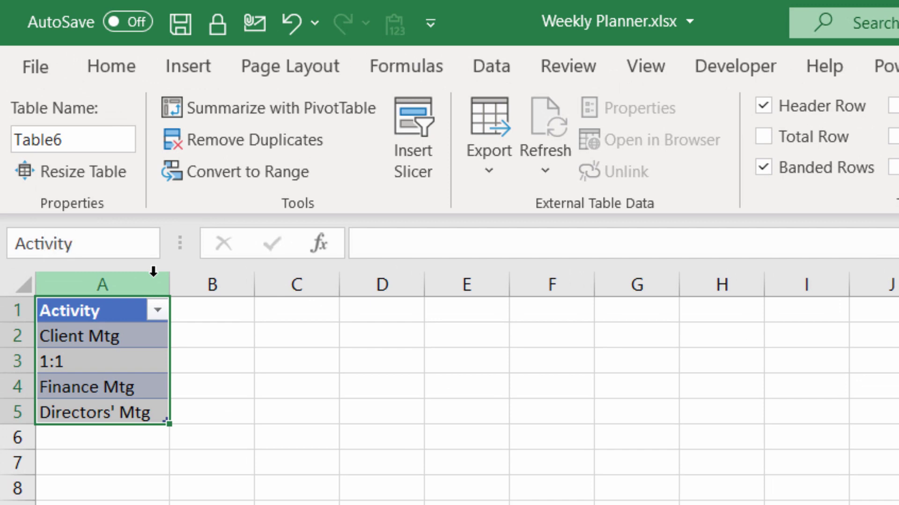
type("esc")
key("Return")
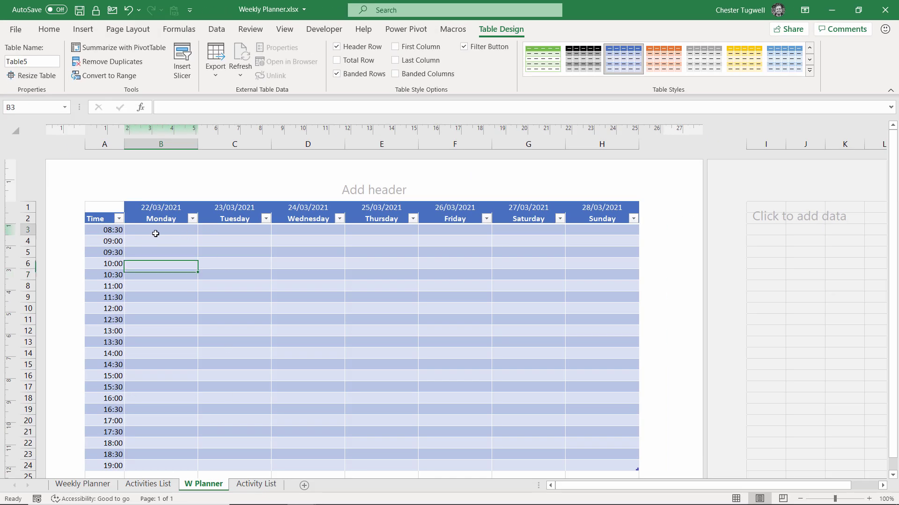
left_click_drag(161, 229, 594, 467)
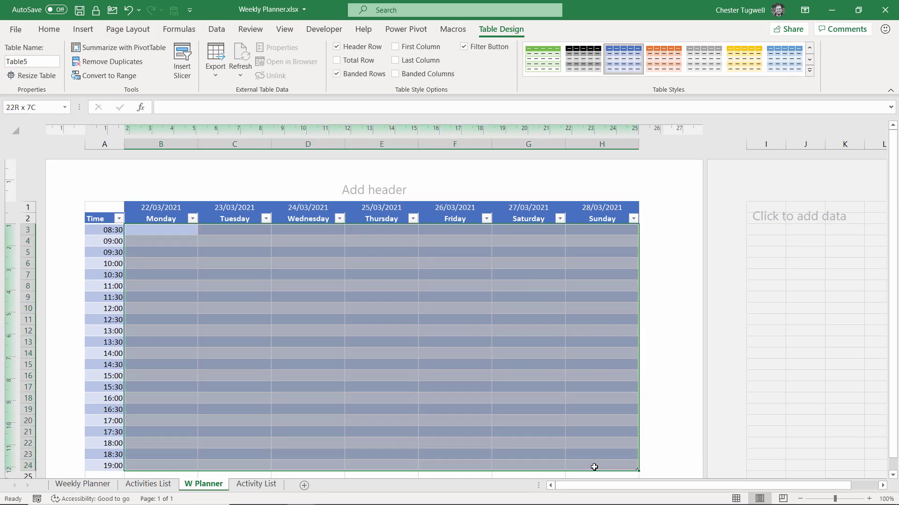
Set Data Validation on the day cells to a List sourced from Activity_Desc.
left_click(216, 29)
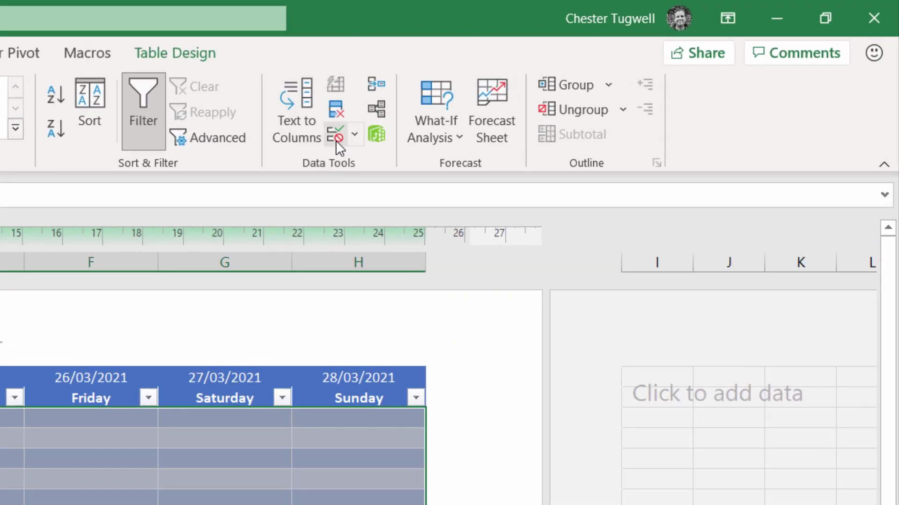
left_click(335, 141)
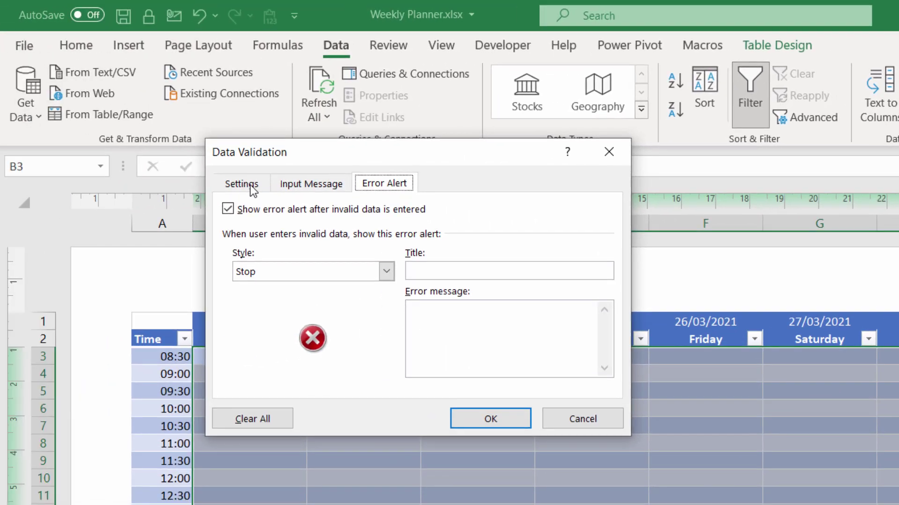
left_click(246, 186)
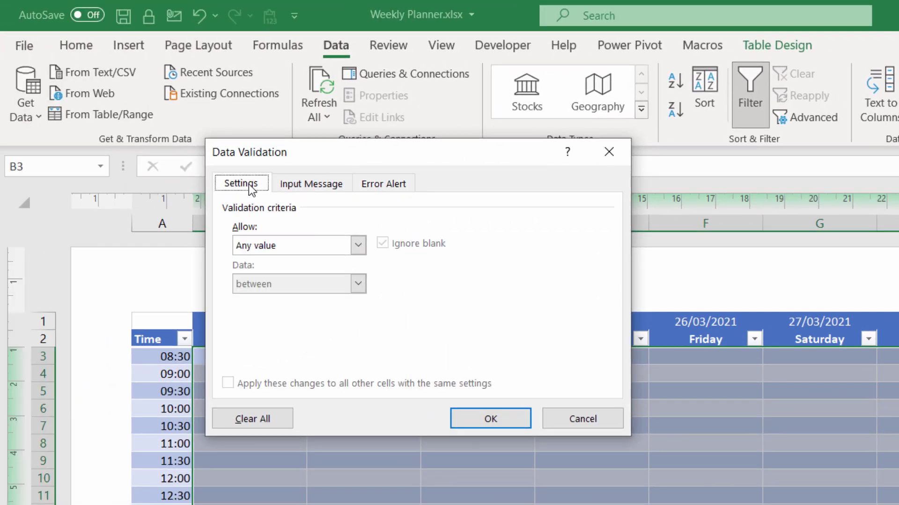
left_click(357, 245)
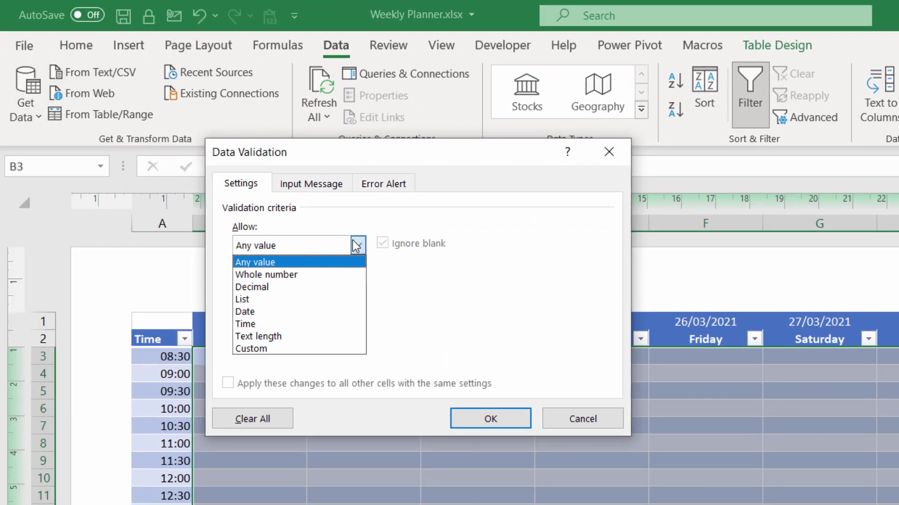
left_click(242, 299)
left_click(243, 322)
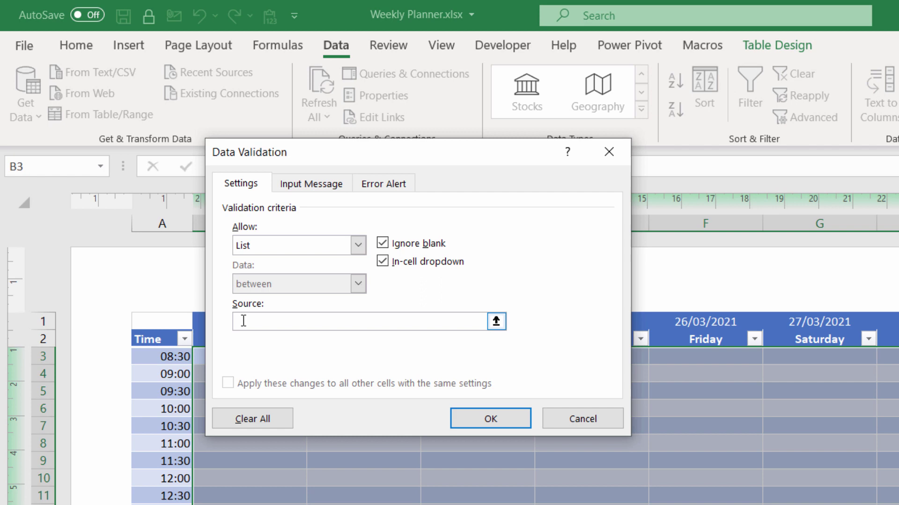
key("F3")
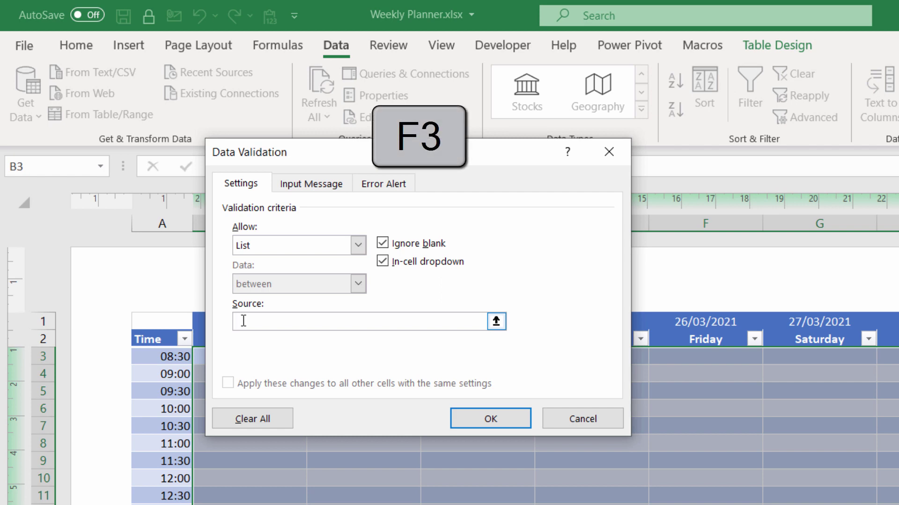
left_click(326, 262)
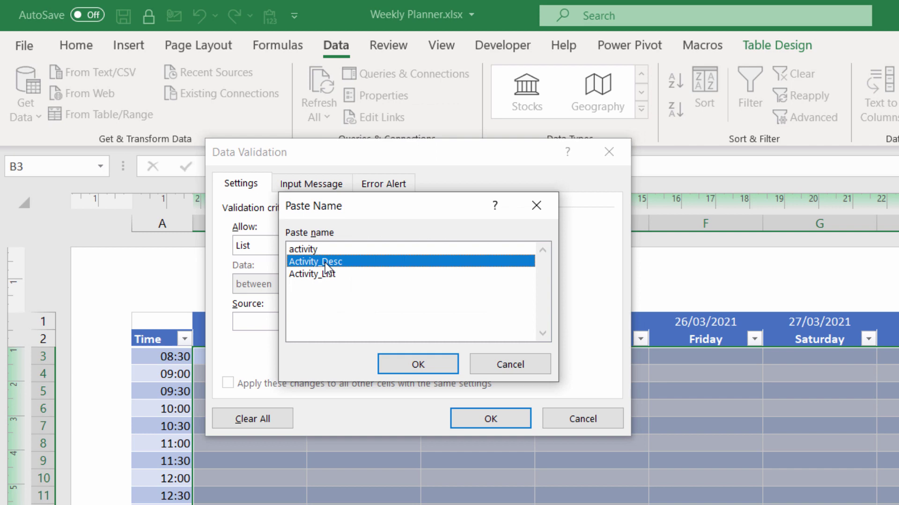
left_click(396, 361)
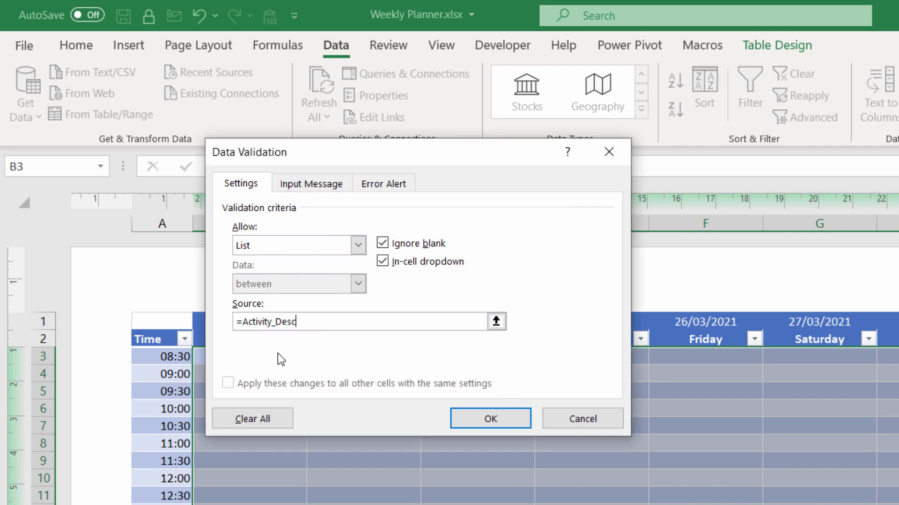
Turn off the error alert for invalid entries in the validation settings.
left_click_drag(245, 322, 324, 320)
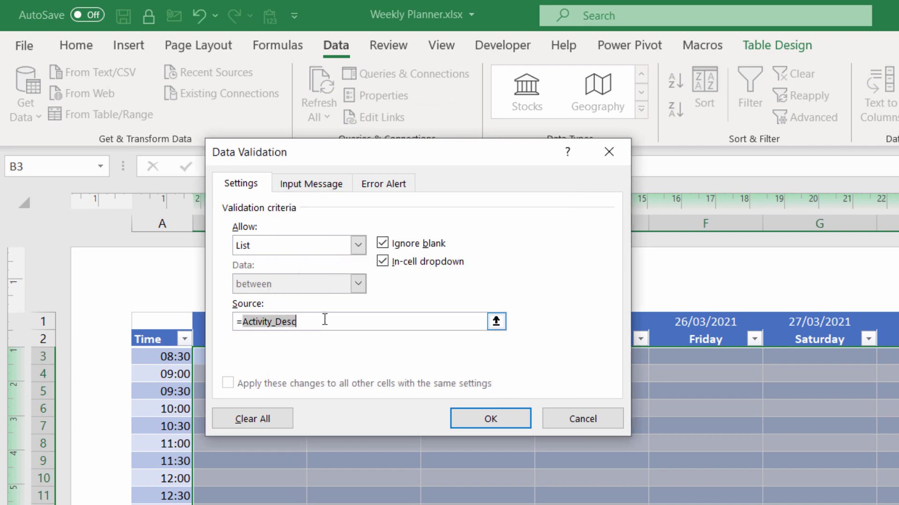
left_click(305, 322)
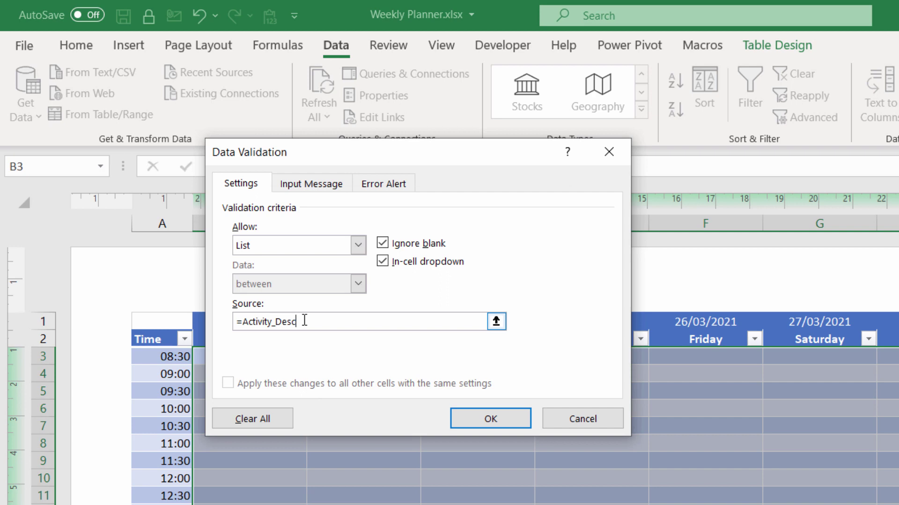
left_click(385, 184)
left_click(227, 209)
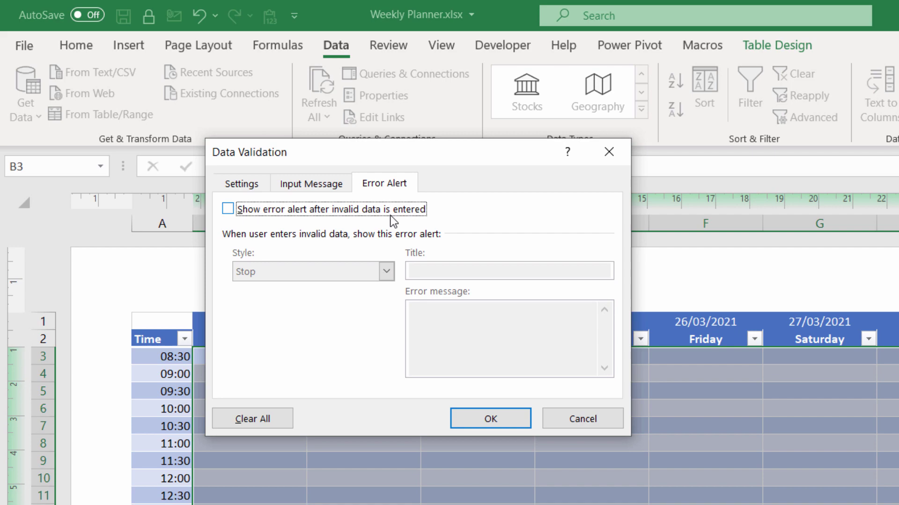
Apply the validation and pick Client Mtg for Monday 08:30.
left_click(490, 418)
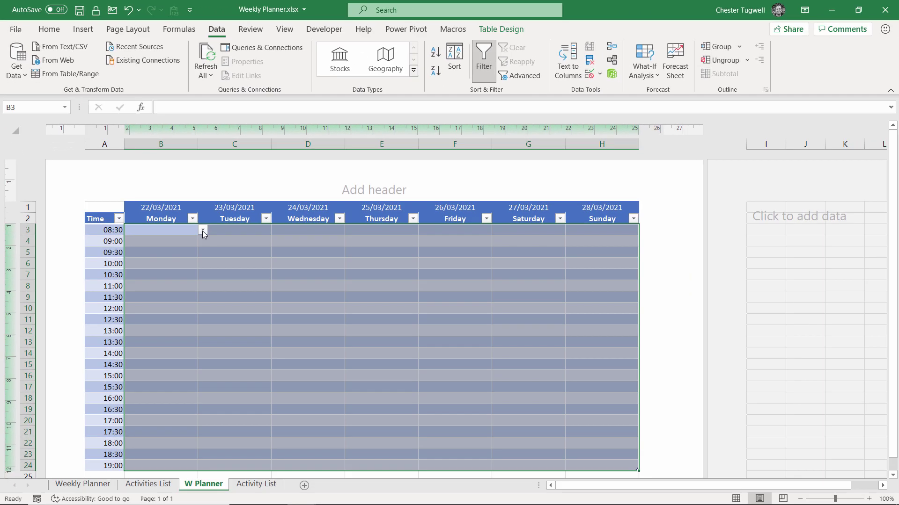
left_click(202, 231)
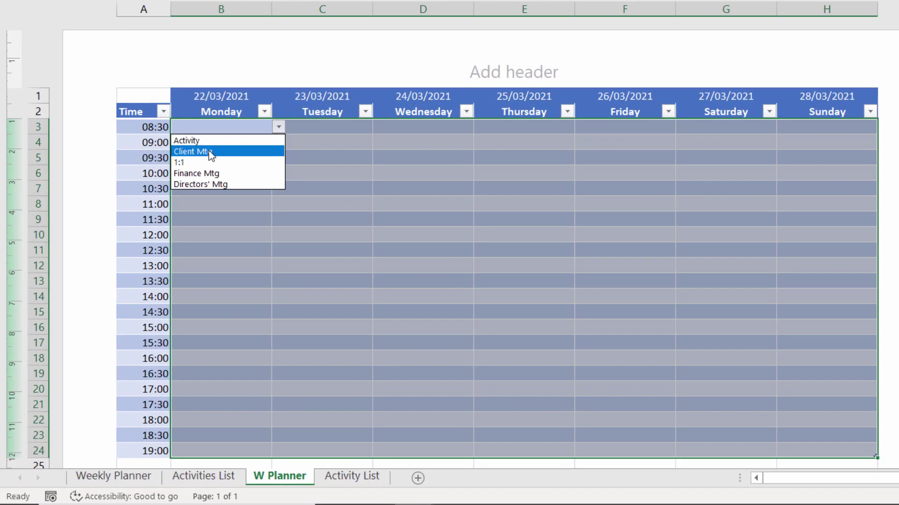
left_click(195, 178)
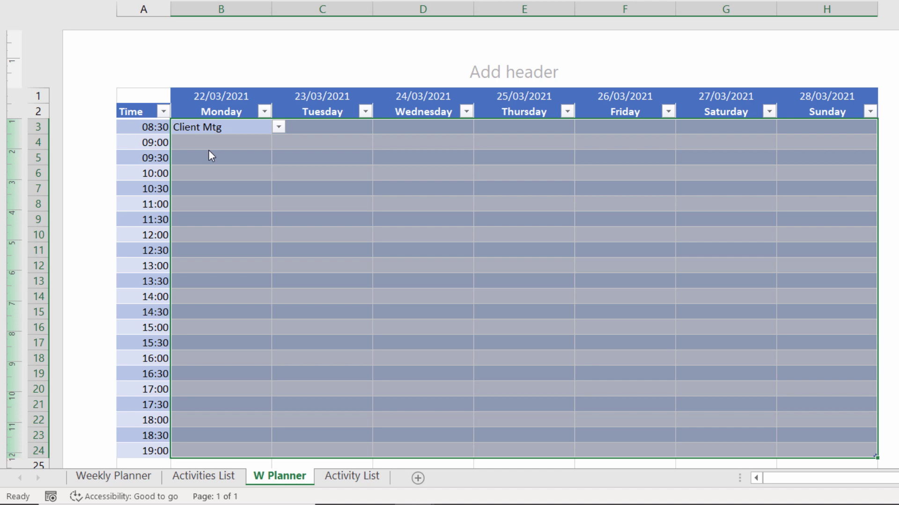
Pick 1:1 for Monday 09:30 and add the name Greg to it.
left_click(209, 154)
left_click(278, 157)
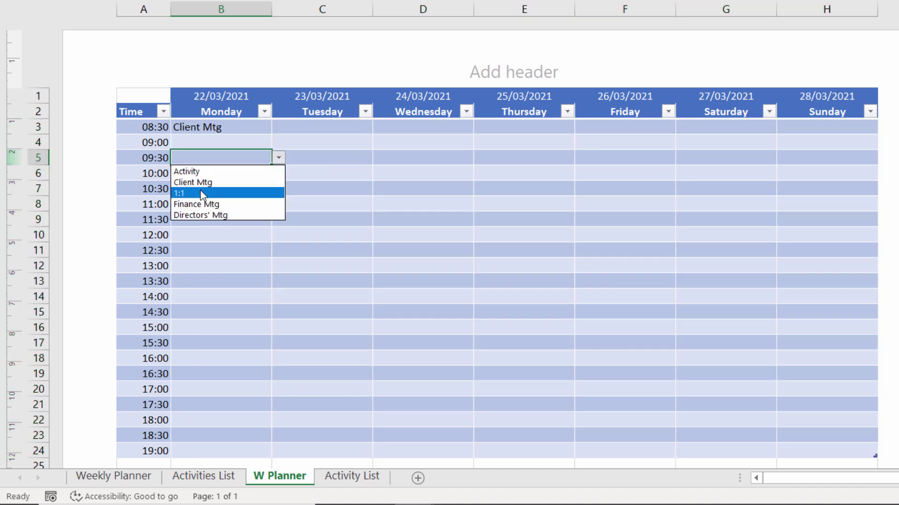
left_click(202, 193)
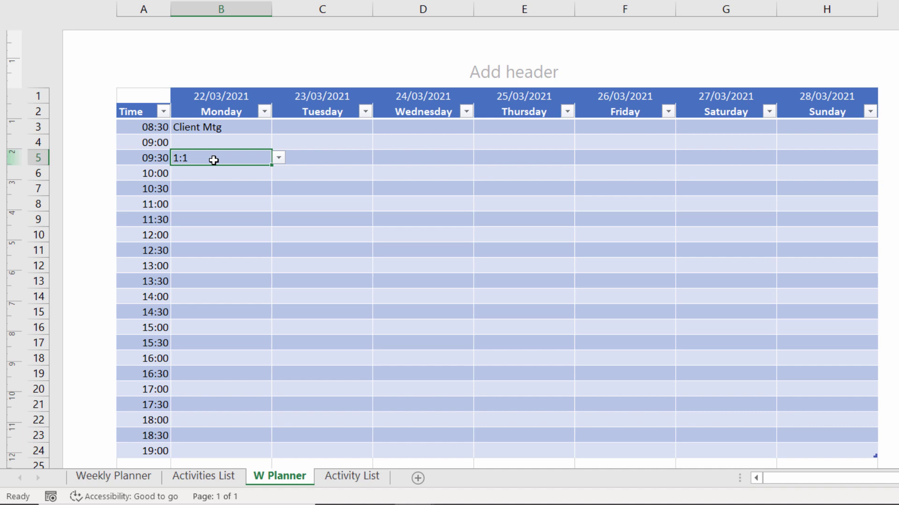
key("F2")
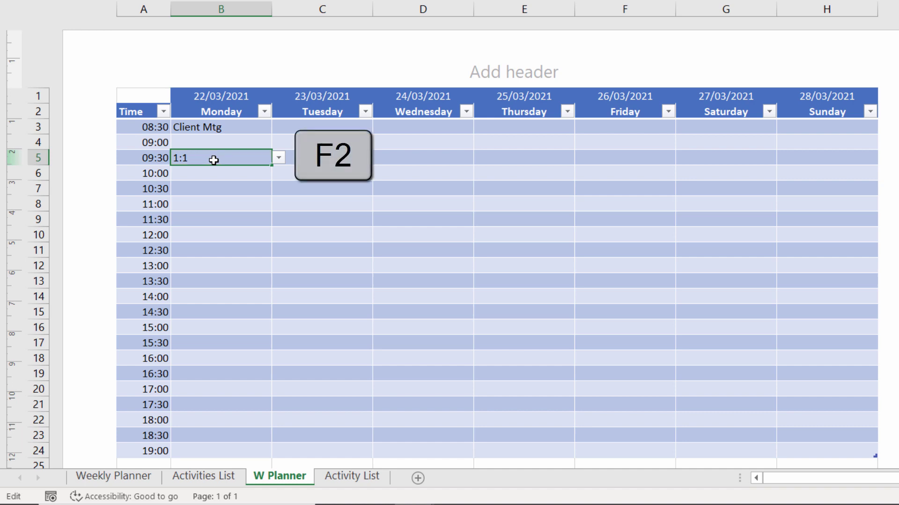
type("Greg")
key("Return")
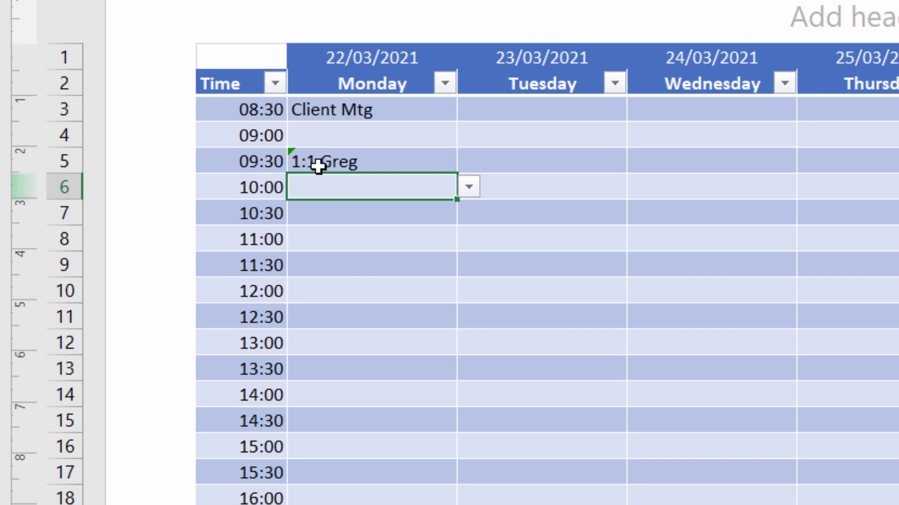
Untick Enable background error checking via the flagged '1:1 Greg' cell's Error Checking Options.
left_click(295, 165)
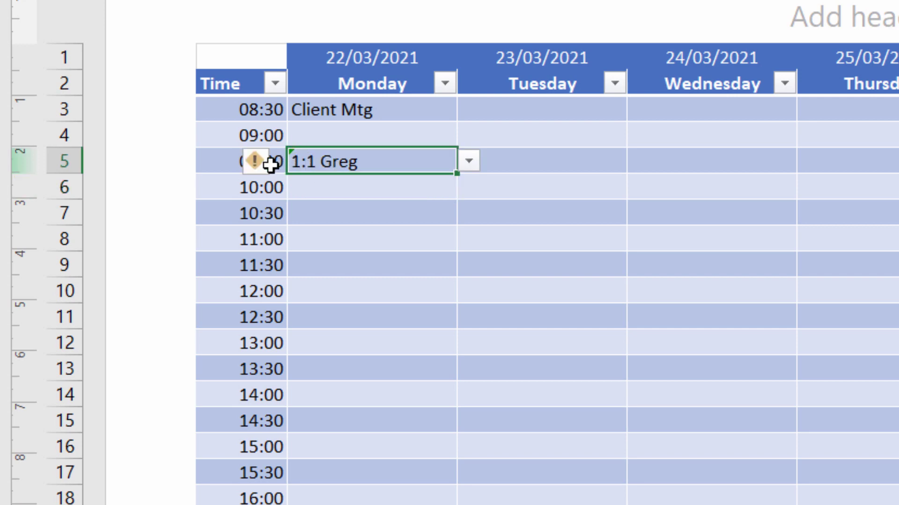
mouse_move(255, 161)
left_click(277, 163)
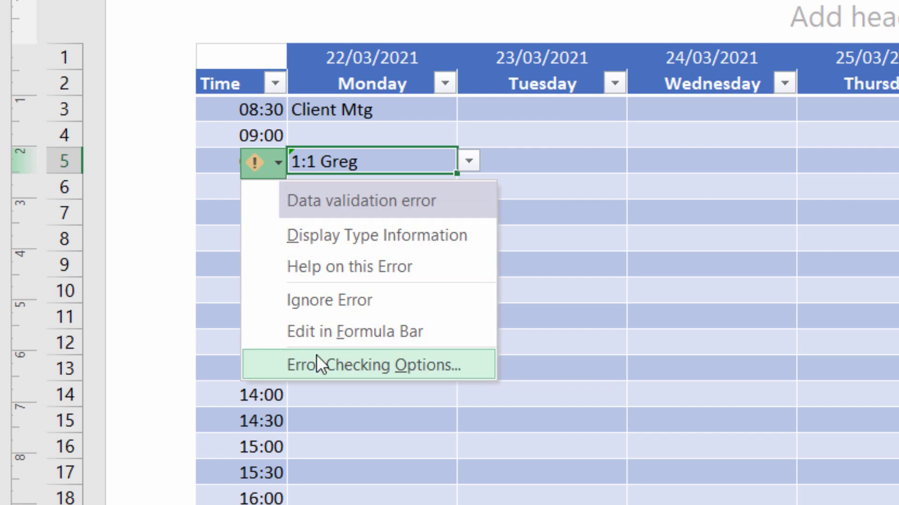
left_click(316, 355)
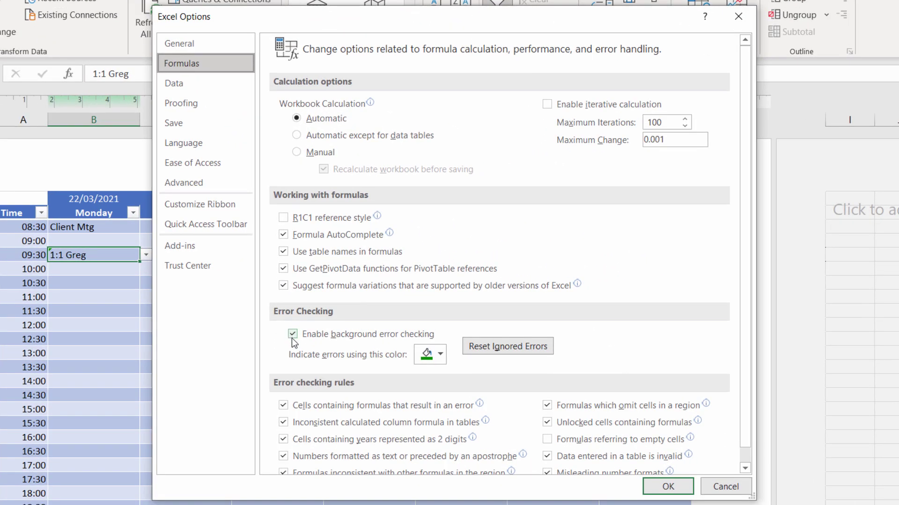
left_click(292, 335)
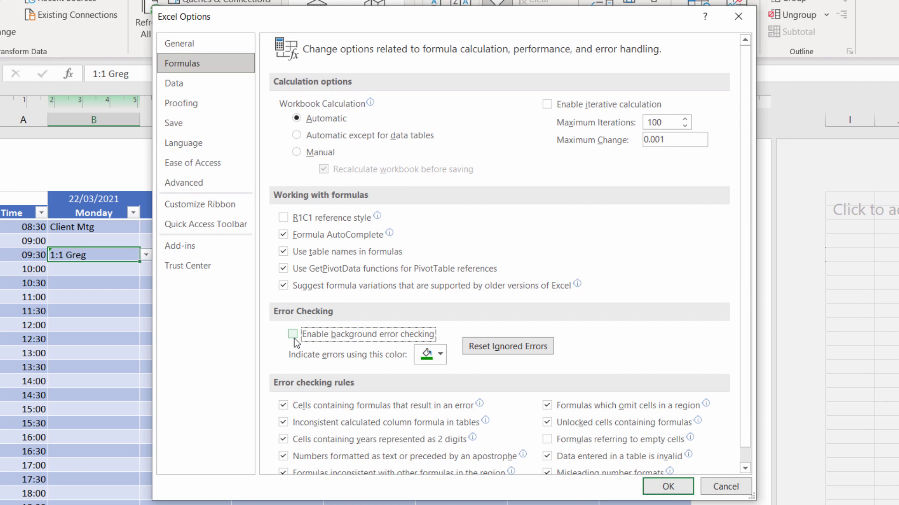
left_click(667, 487)
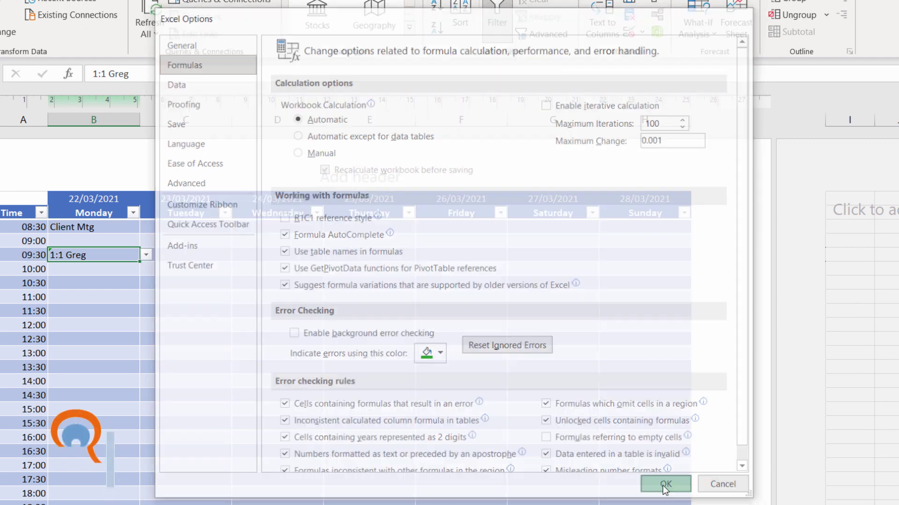